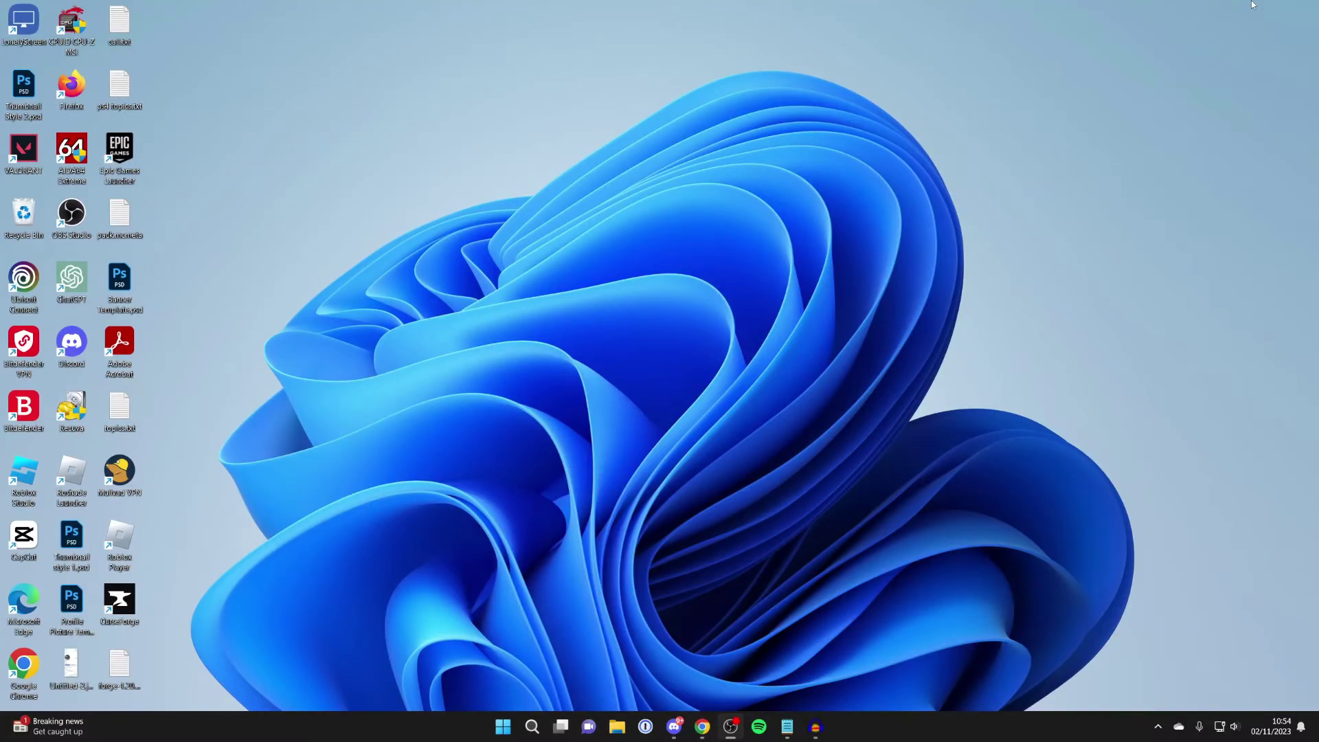
Open Add or remove programs by searching 'remove pro' in Windows search
click(576, 513)
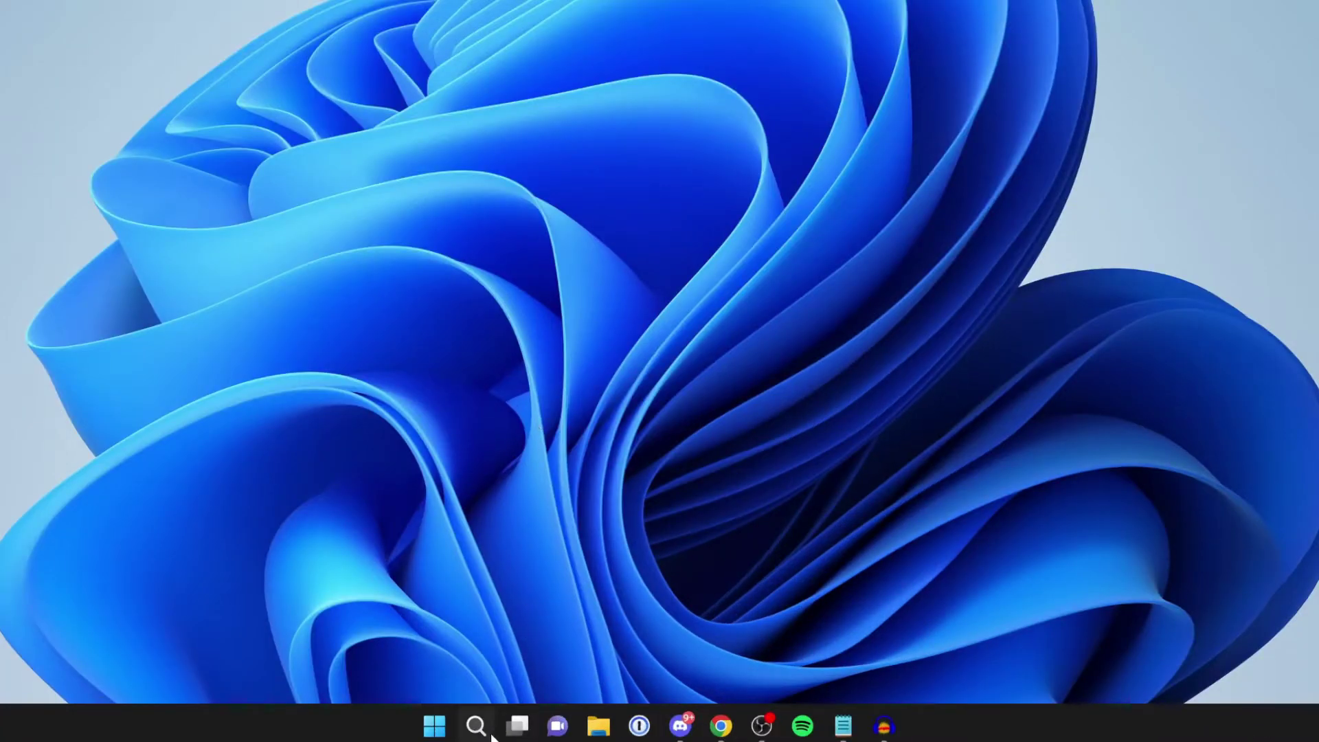
click(485, 733)
text(remove pro)
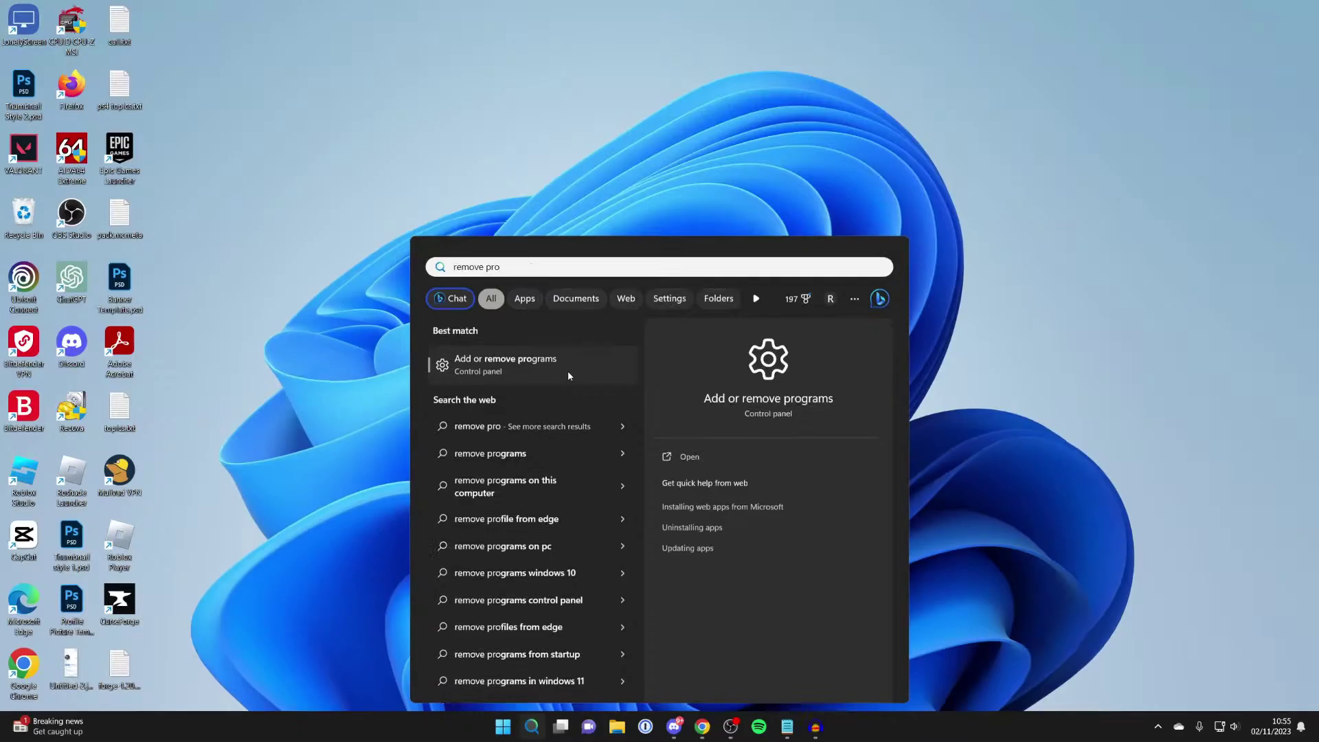
click(529, 220)
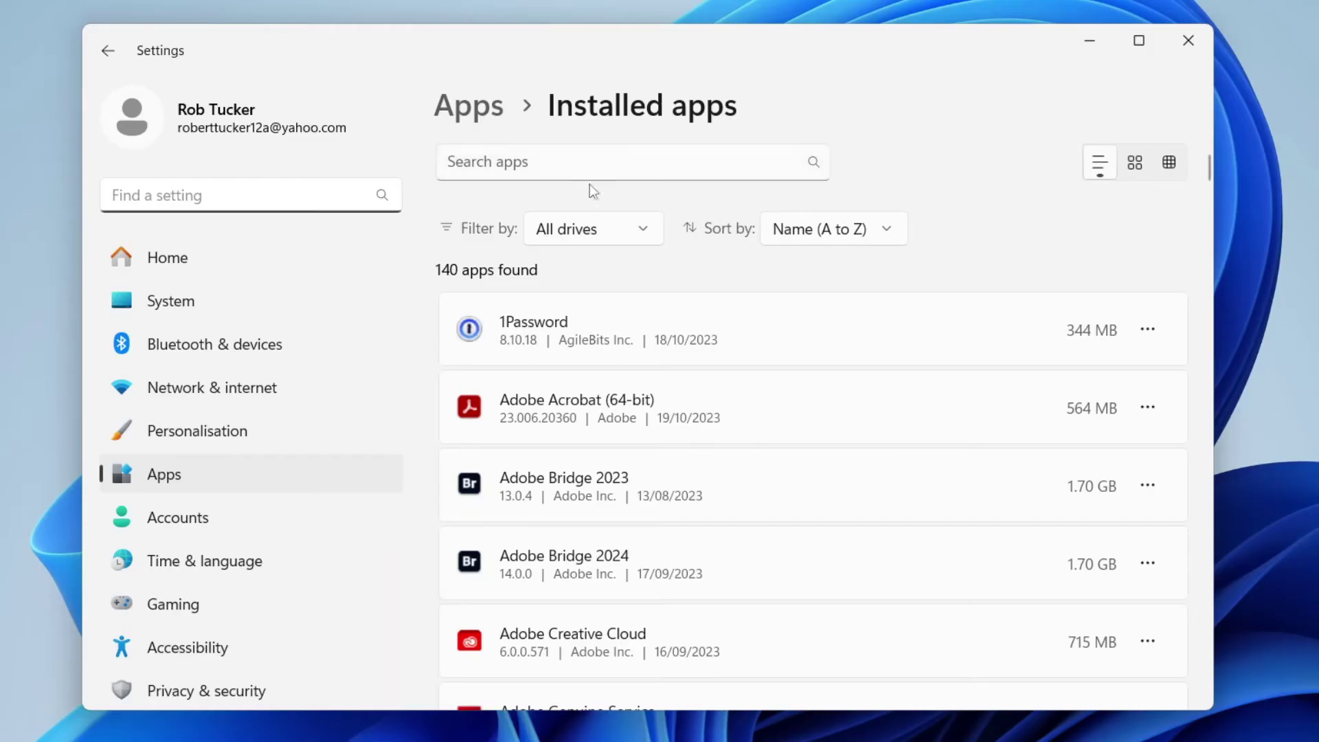
Search the installed apps for 'roblox', uninstall Roblox Player, and close Settings
click(570, 235)
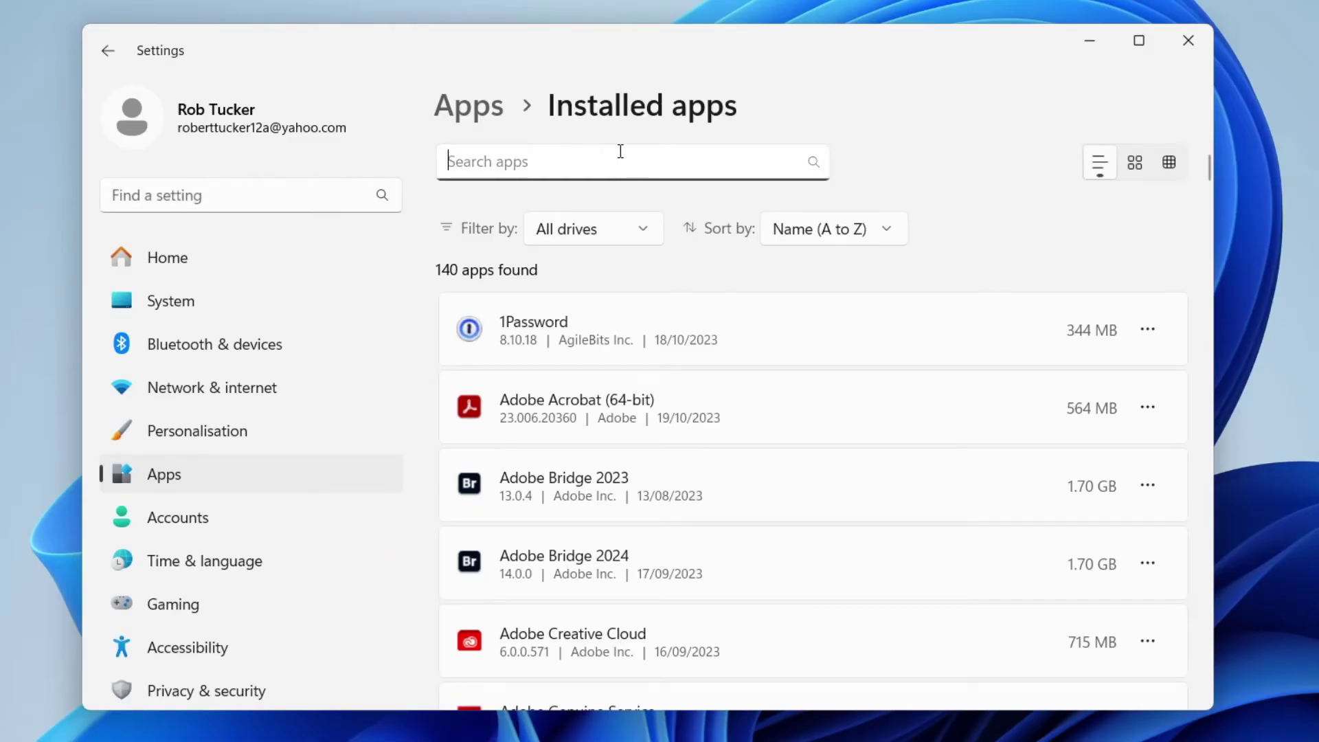
text(roblox)
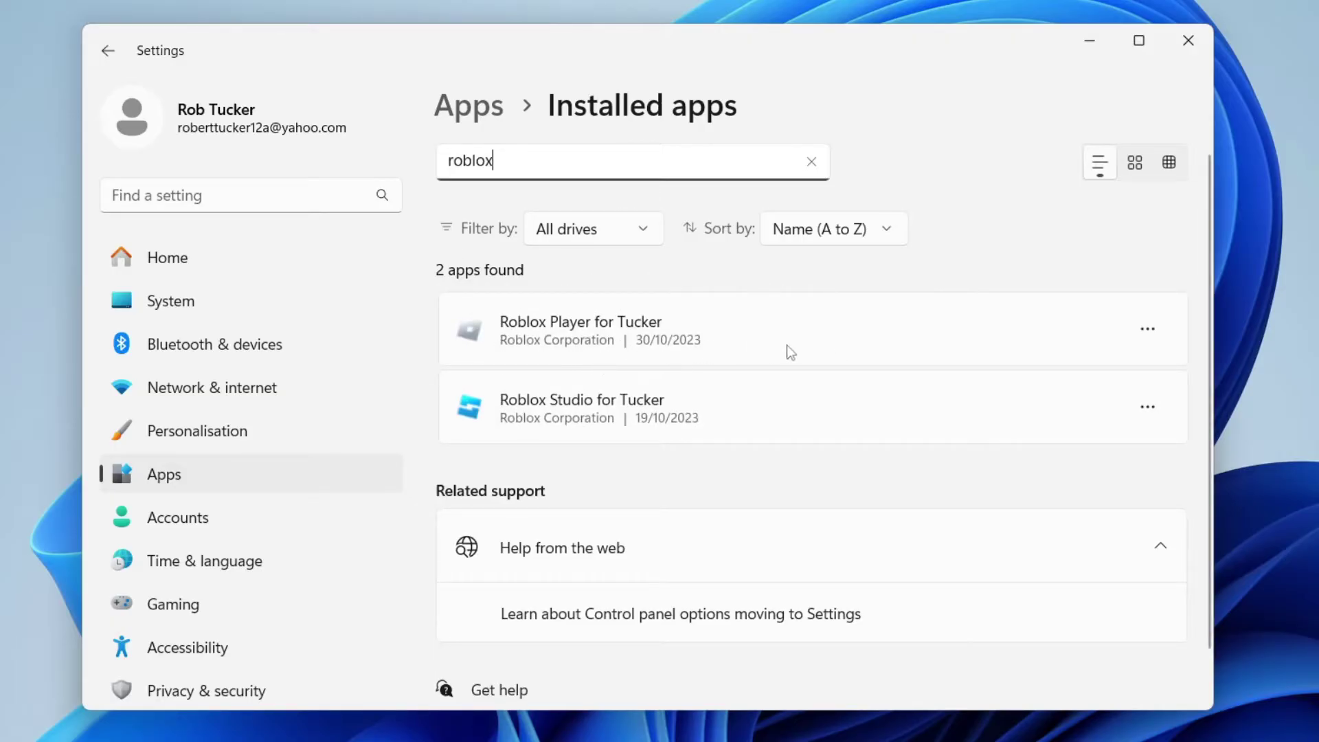
click(1148, 325)
click(1028, 408)
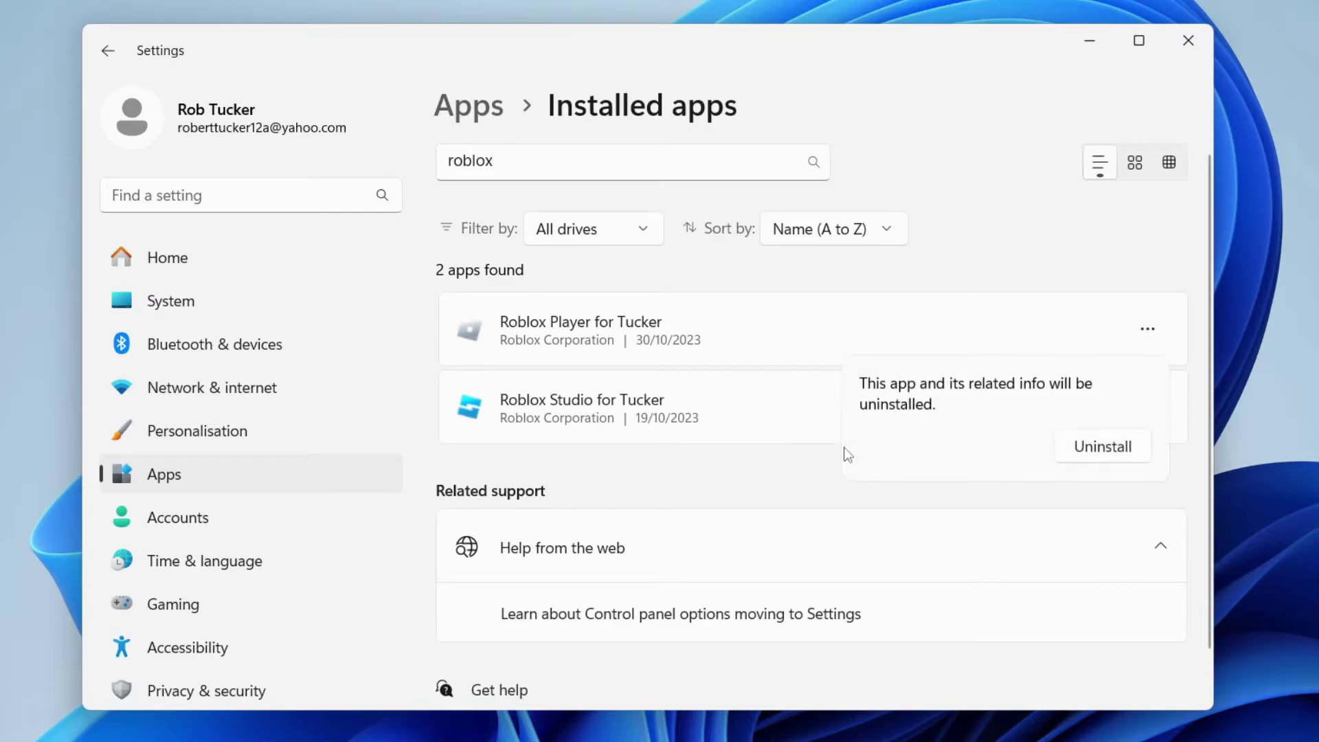
click(1102, 448)
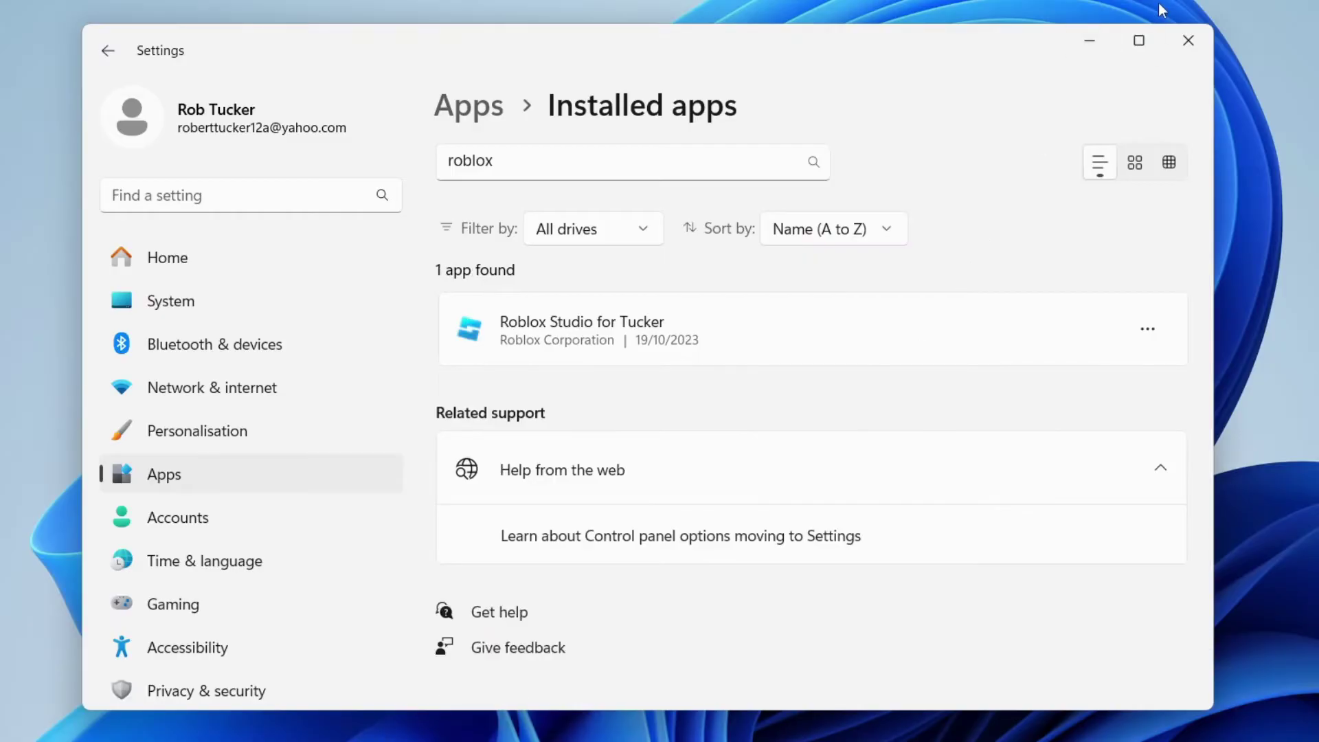
click(1189, 40)
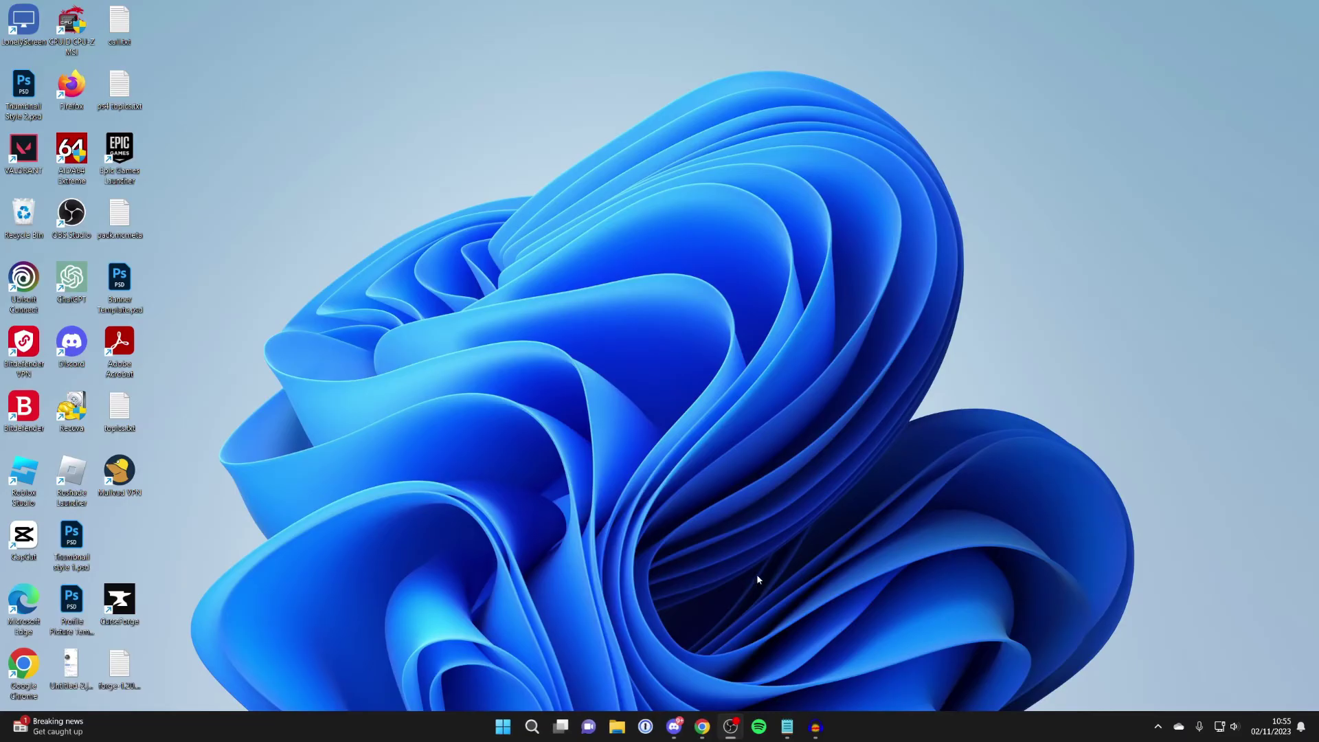
Download the Roblox installer via Play on Chrome's PLS DONATE page, then minimise Chrome
click(703, 726)
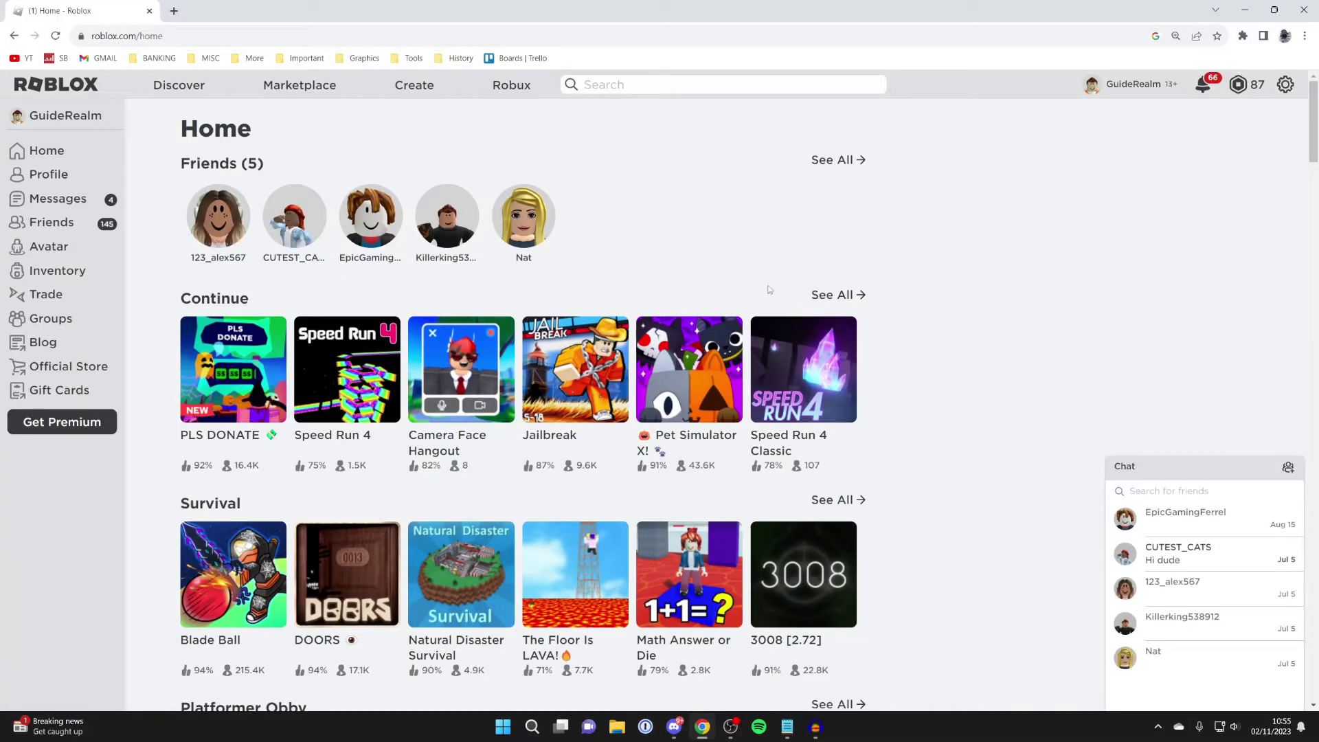
click(254, 382)
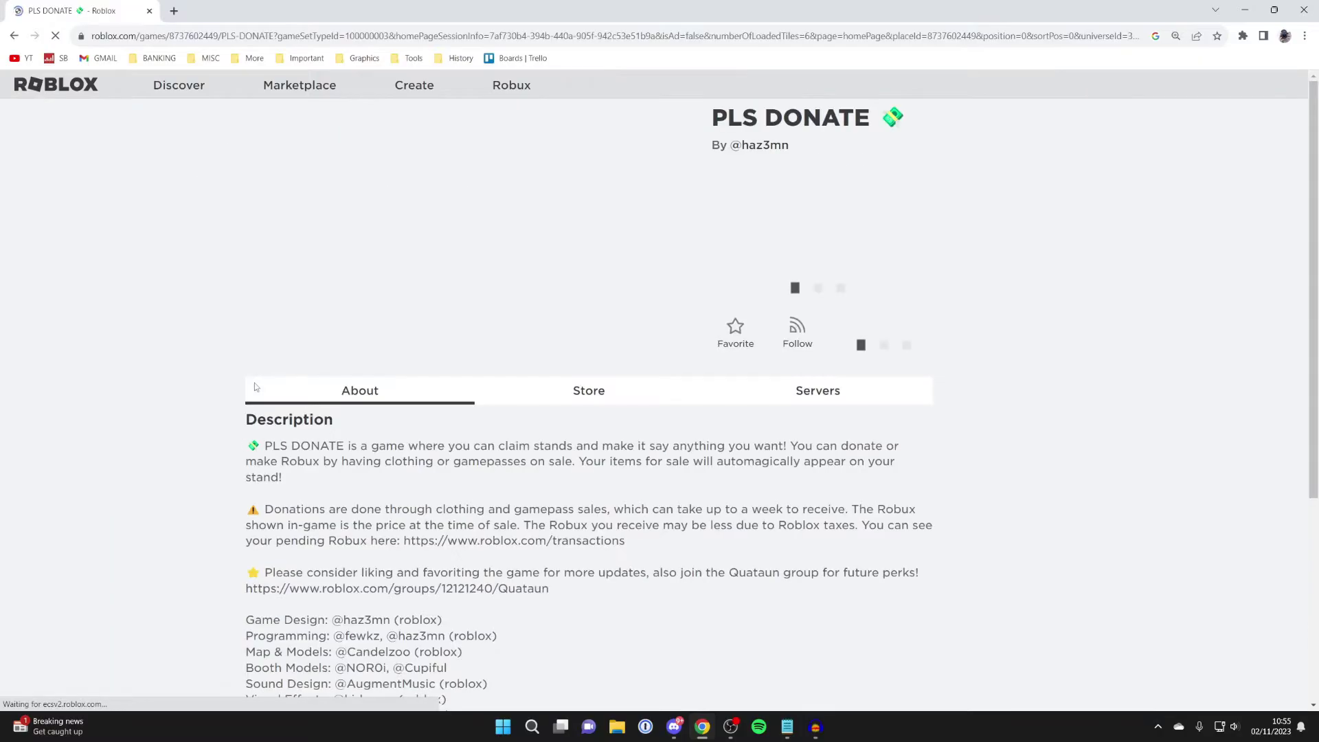
click(831, 287)
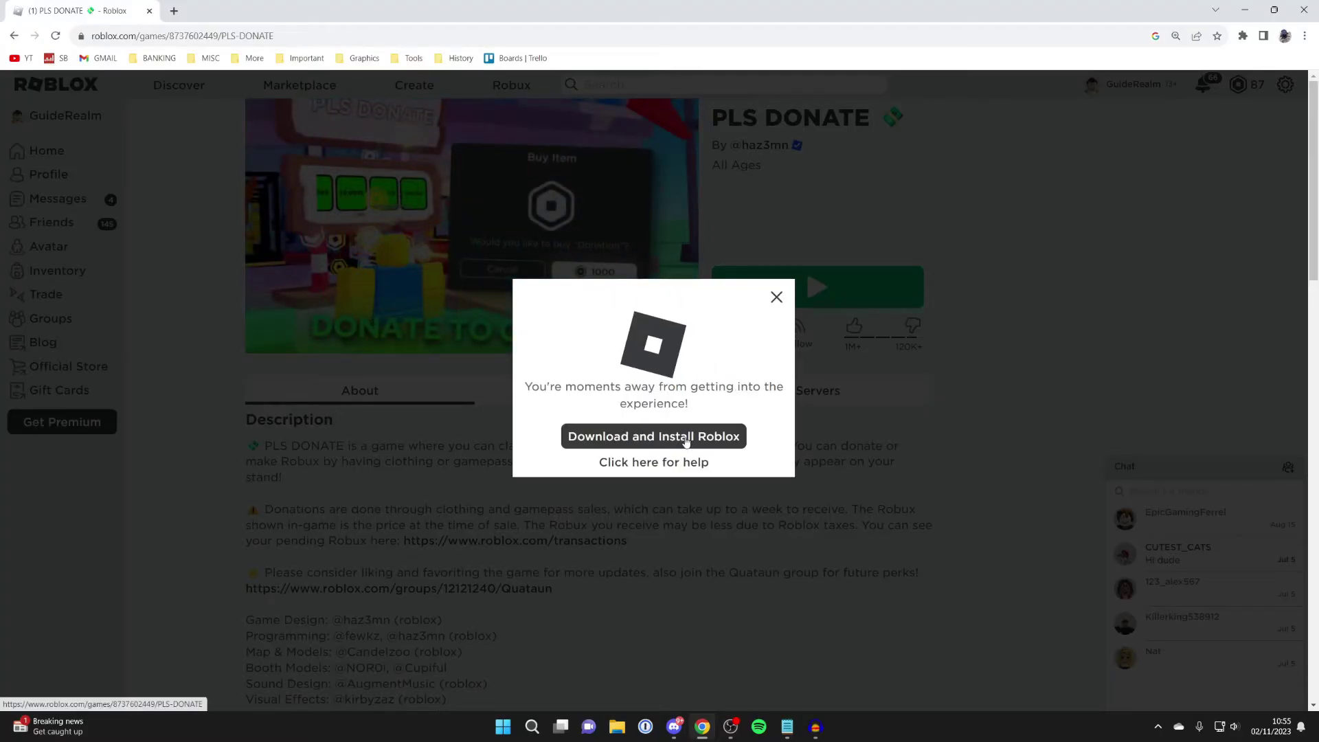
click(685, 440)
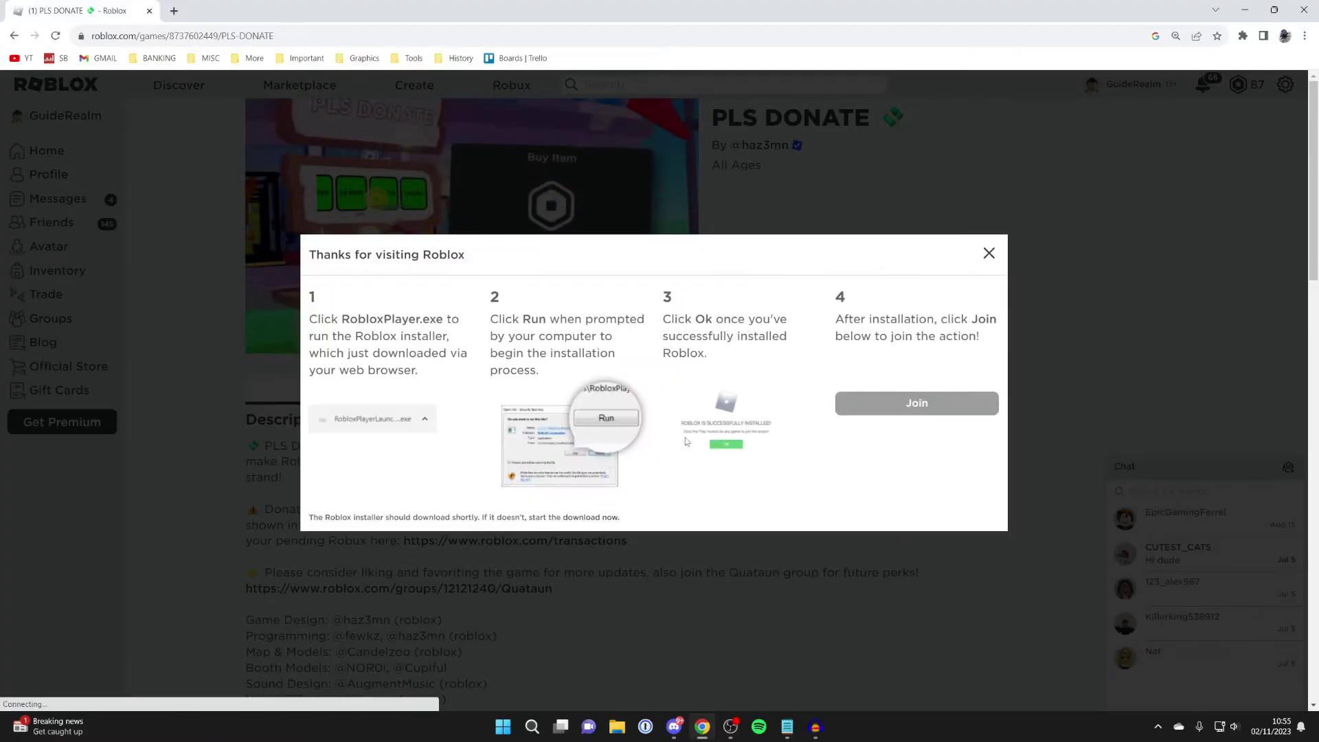
click(1246, 8)
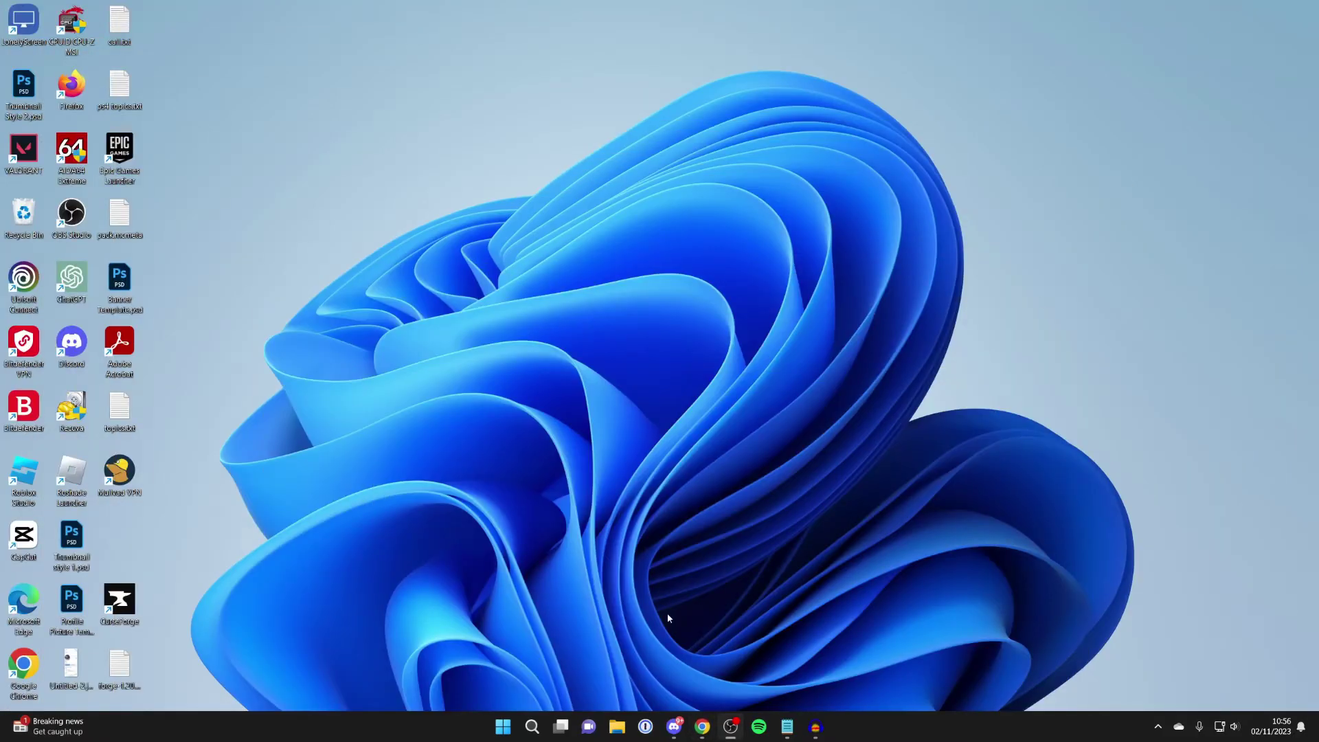
Run RobloxPlayerInstaller (3).exe from the Downloads folder in File Explorer
click(617, 726)
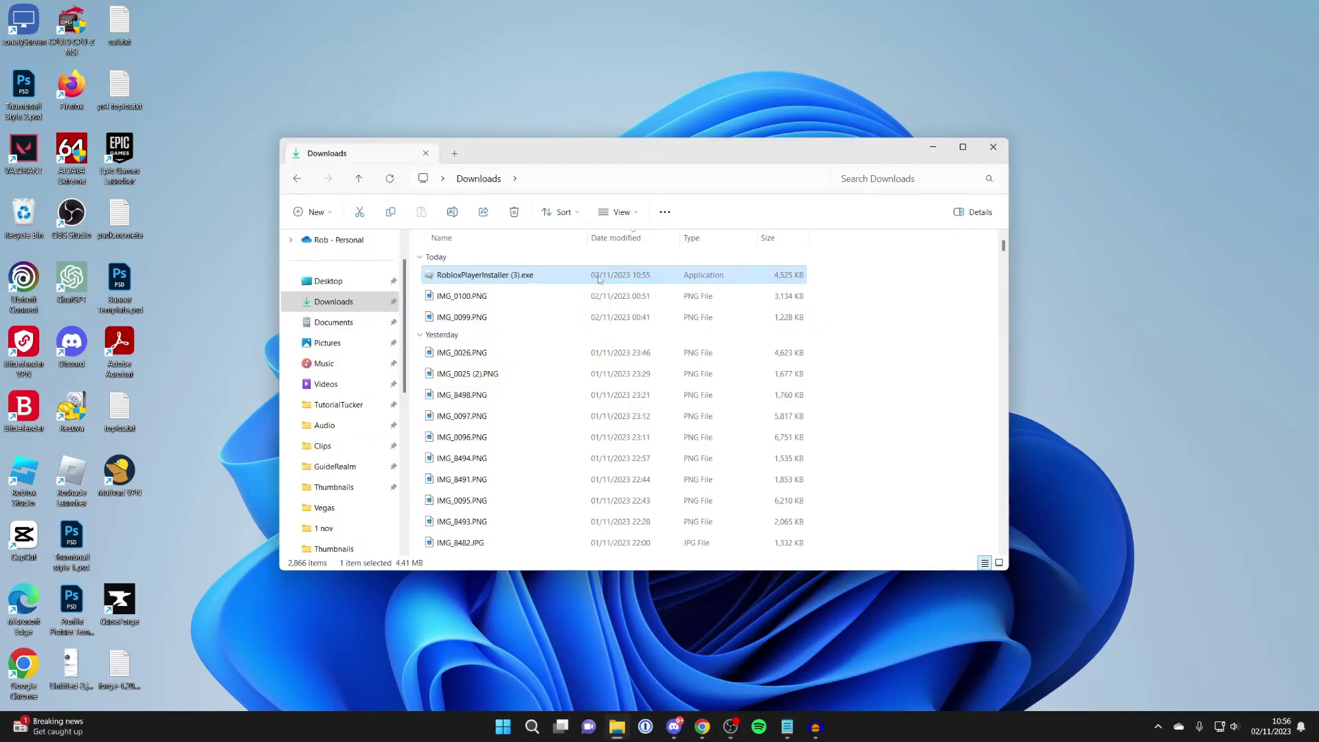
double_click(599, 276)
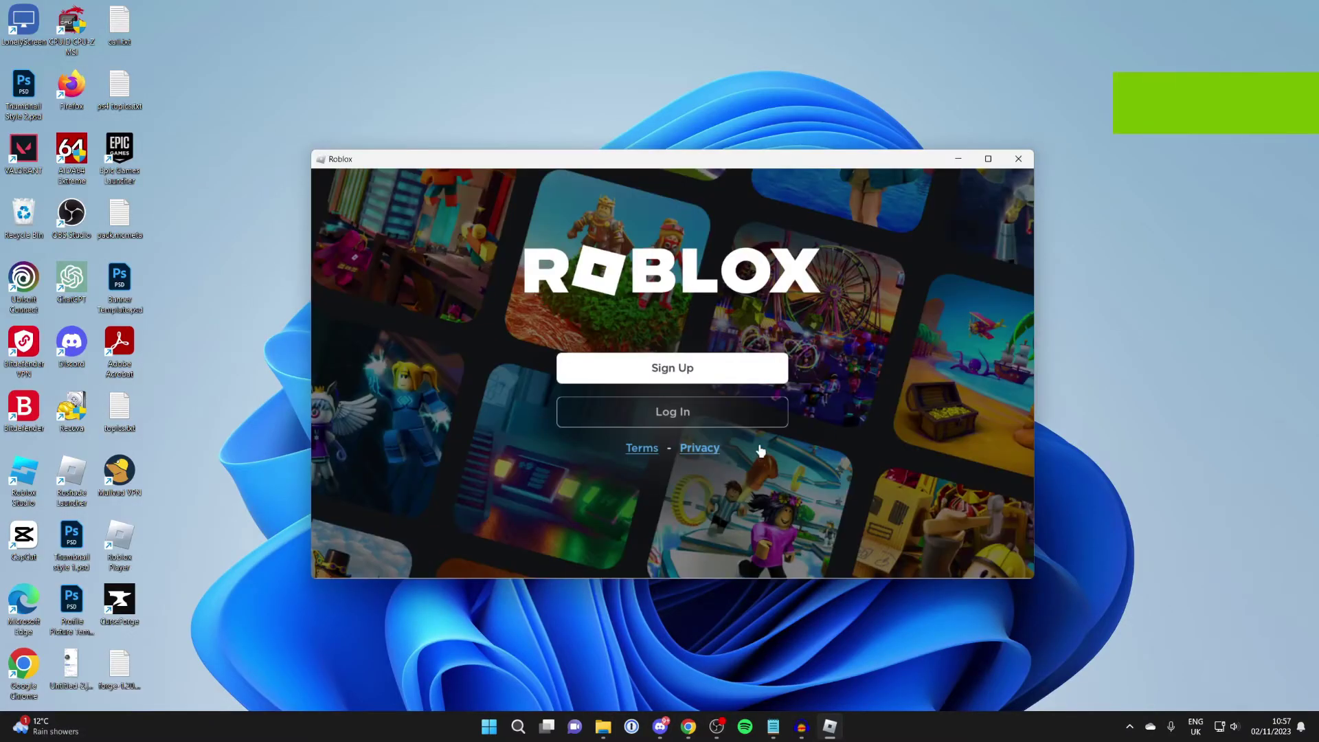
Close the launcher, join PLS DONATE from Chrome in the Roblox client, then quit Roblox
click(1019, 159)
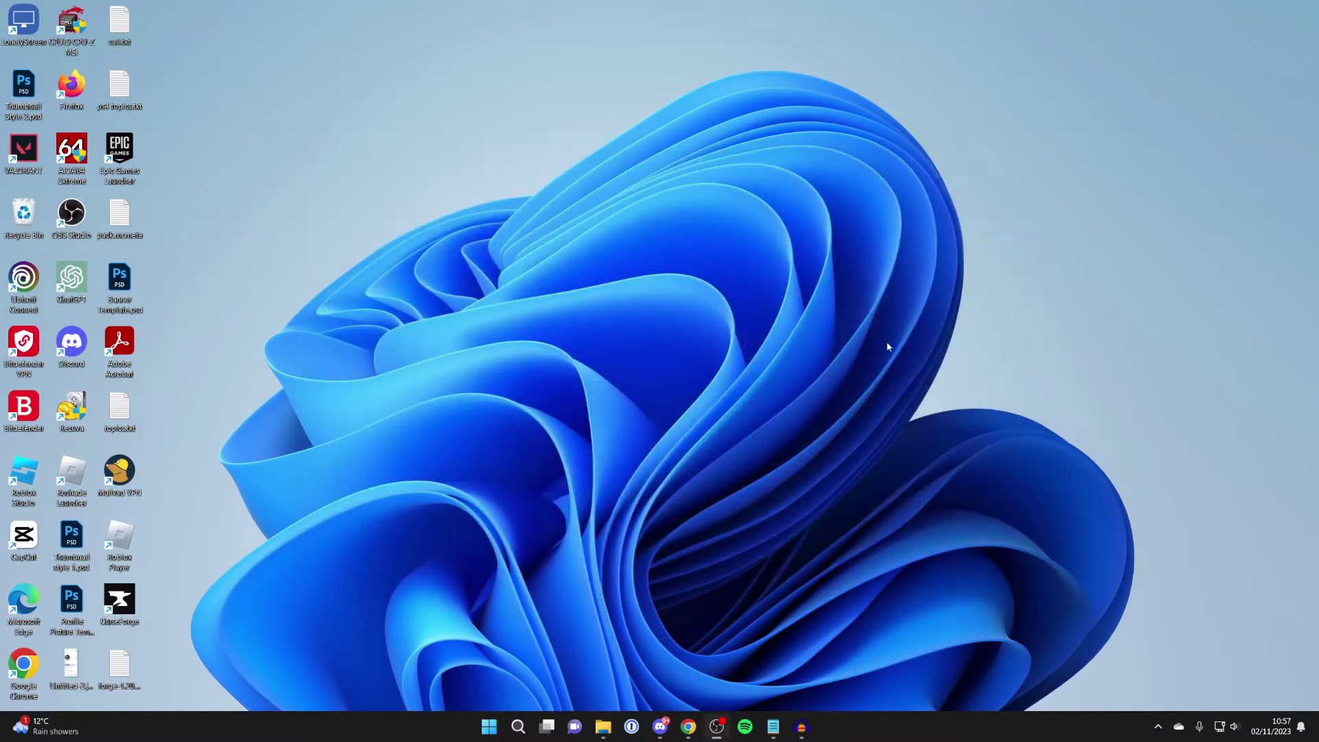
click(703, 727)
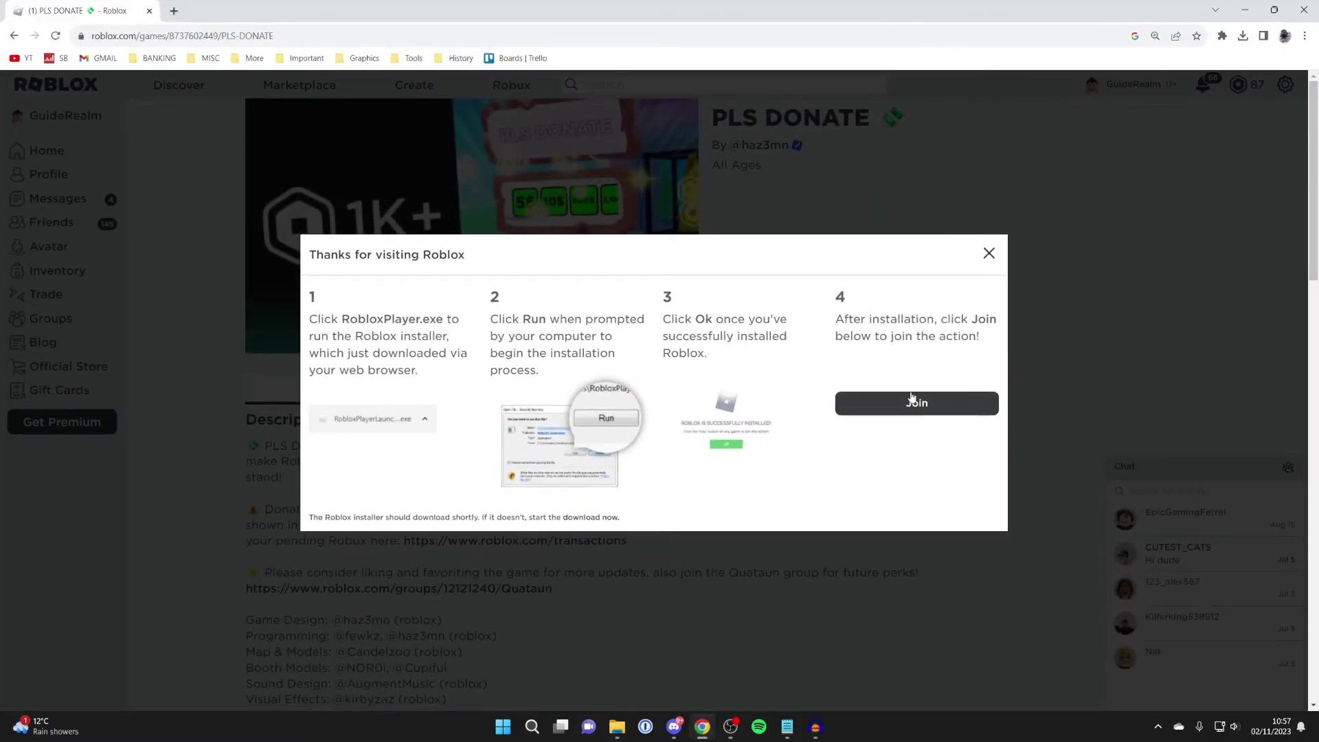
click(912, 403)
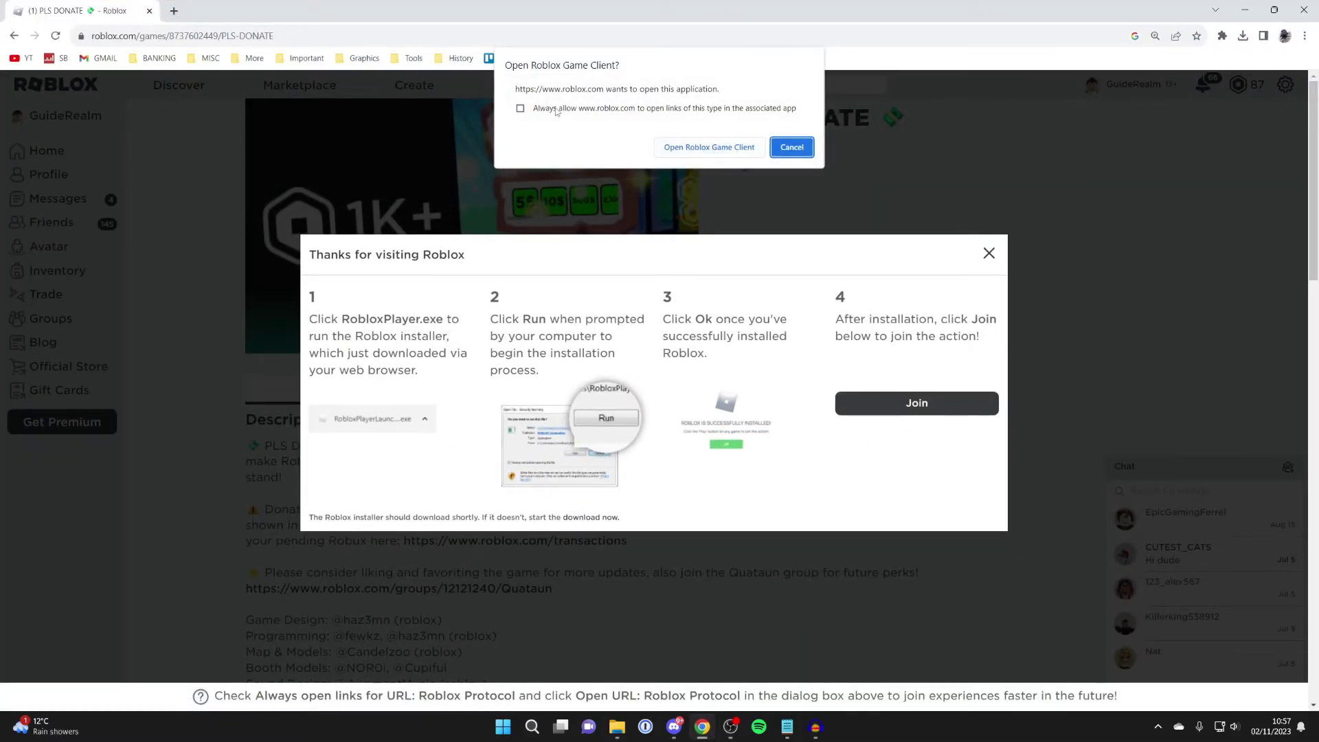
click(710, 147)
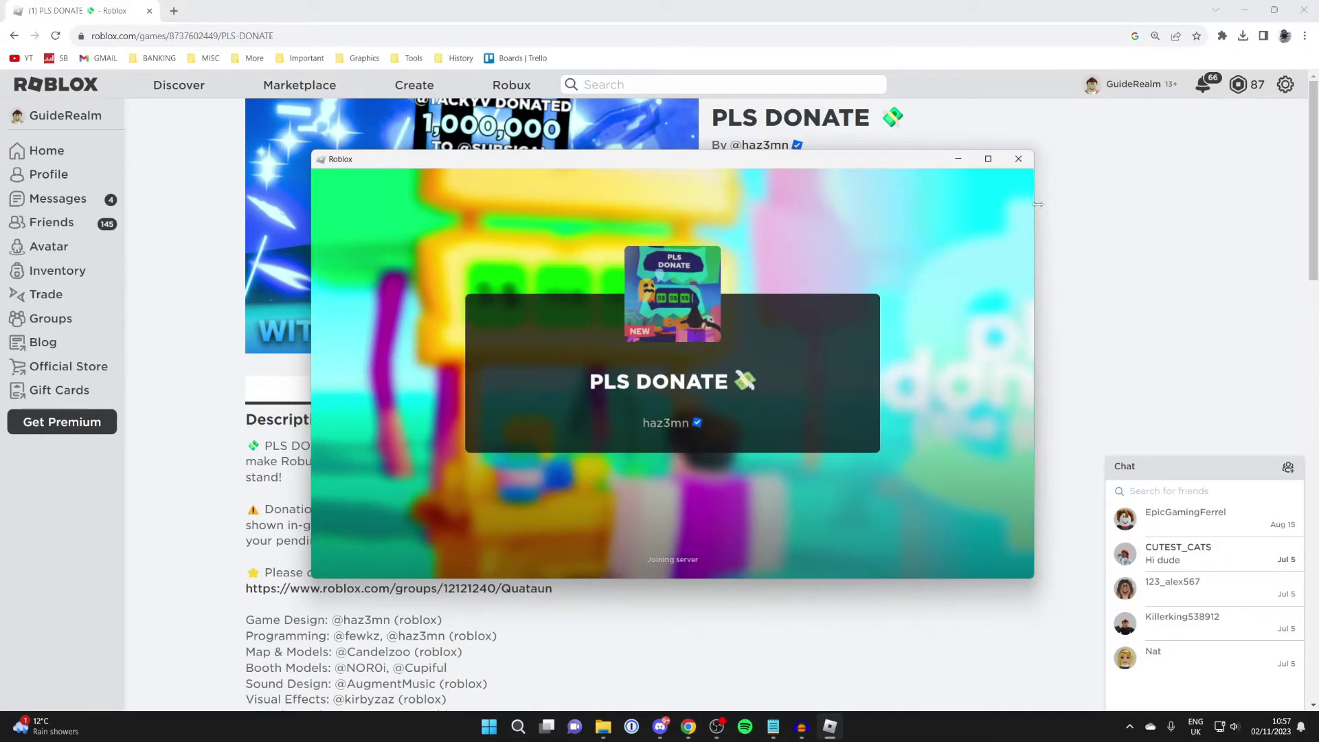
click(1018, 159)
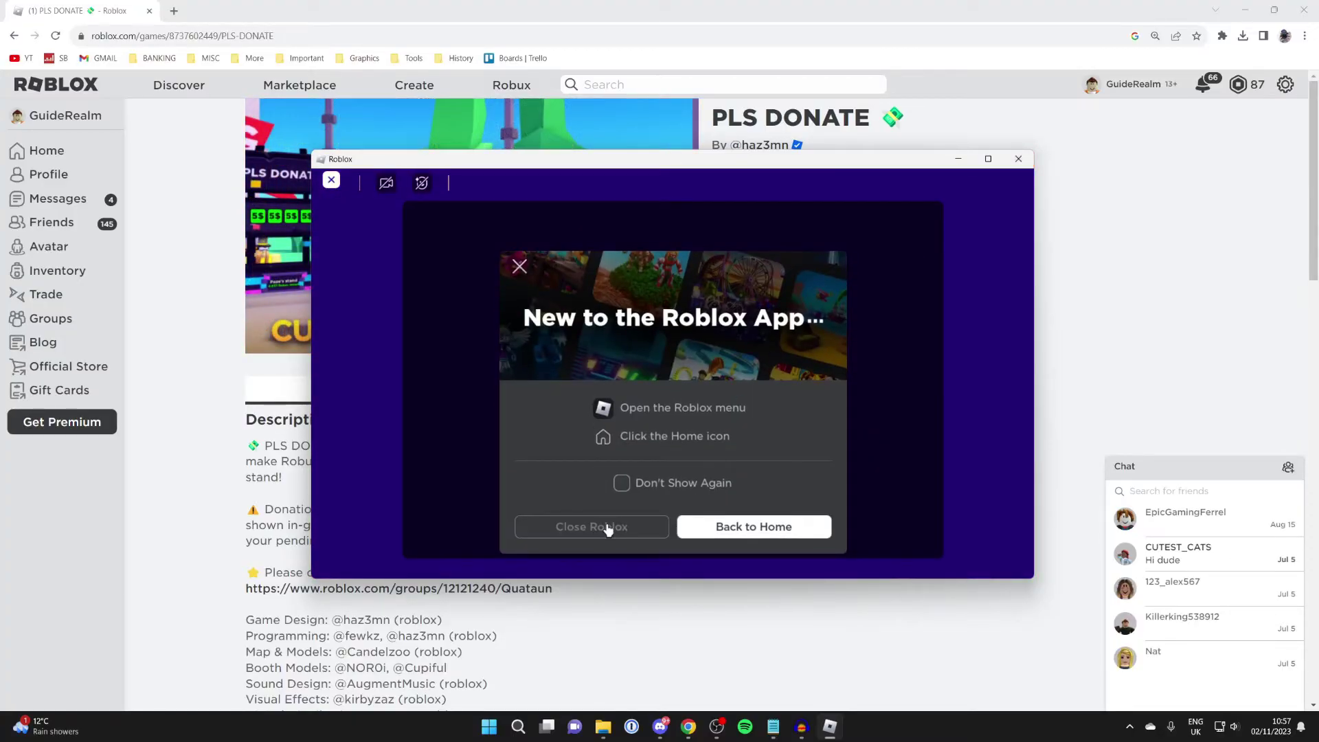
click(584, 530)
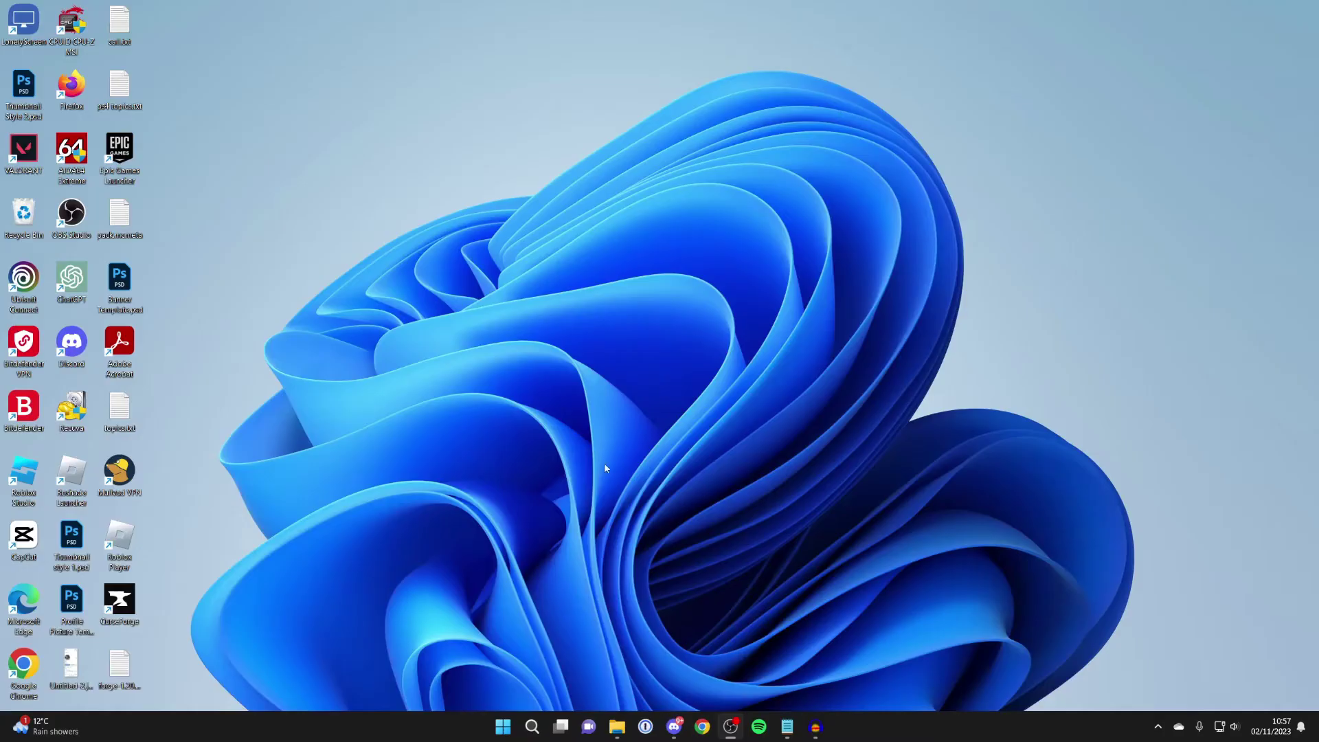
Open the Run dialog from Windows search and type %locaappdata% in the Open box
click(533, 723)
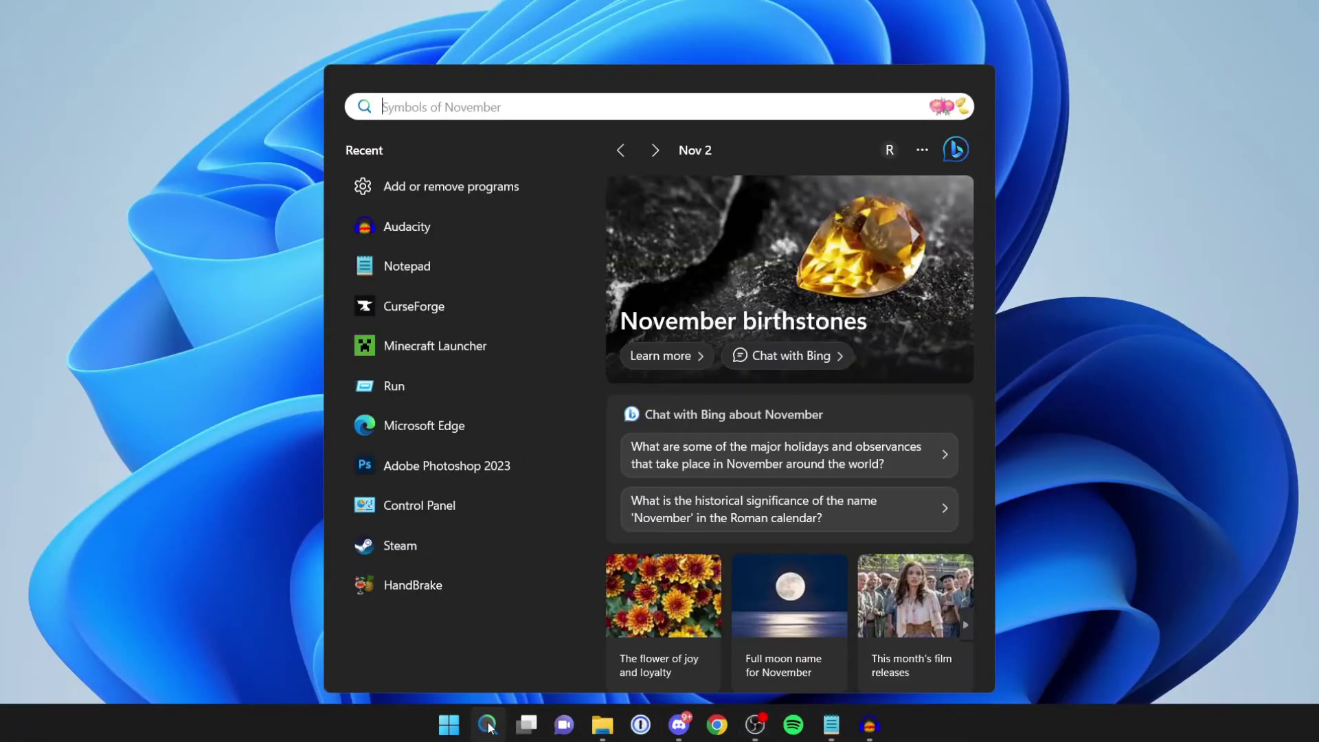
text(run)
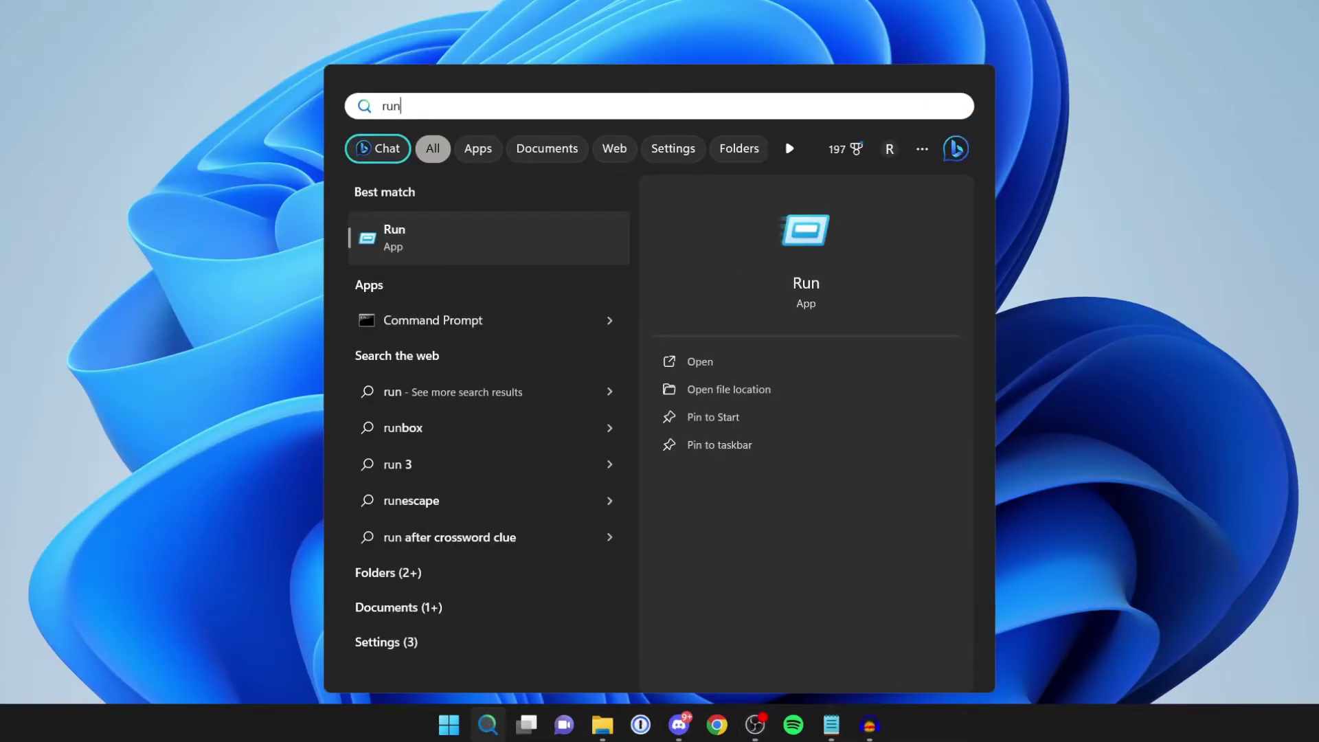
key(Return)
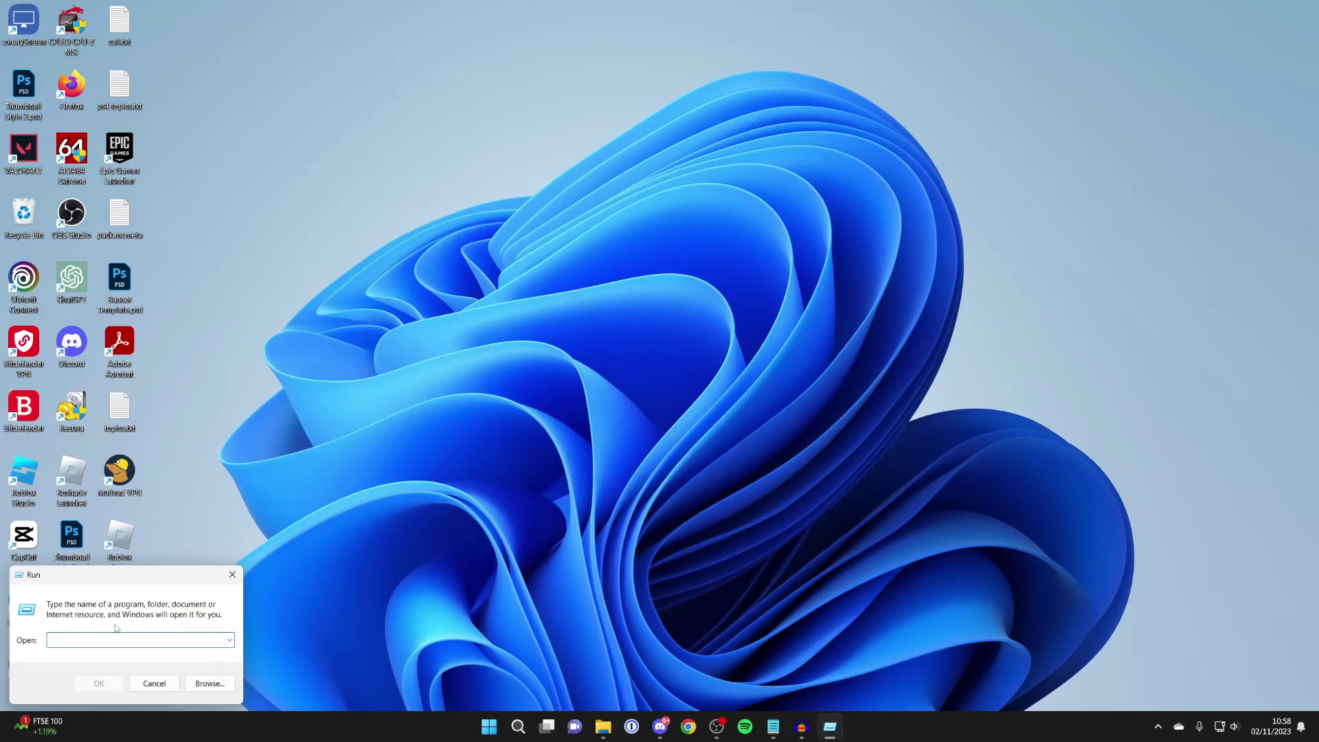
text(%)
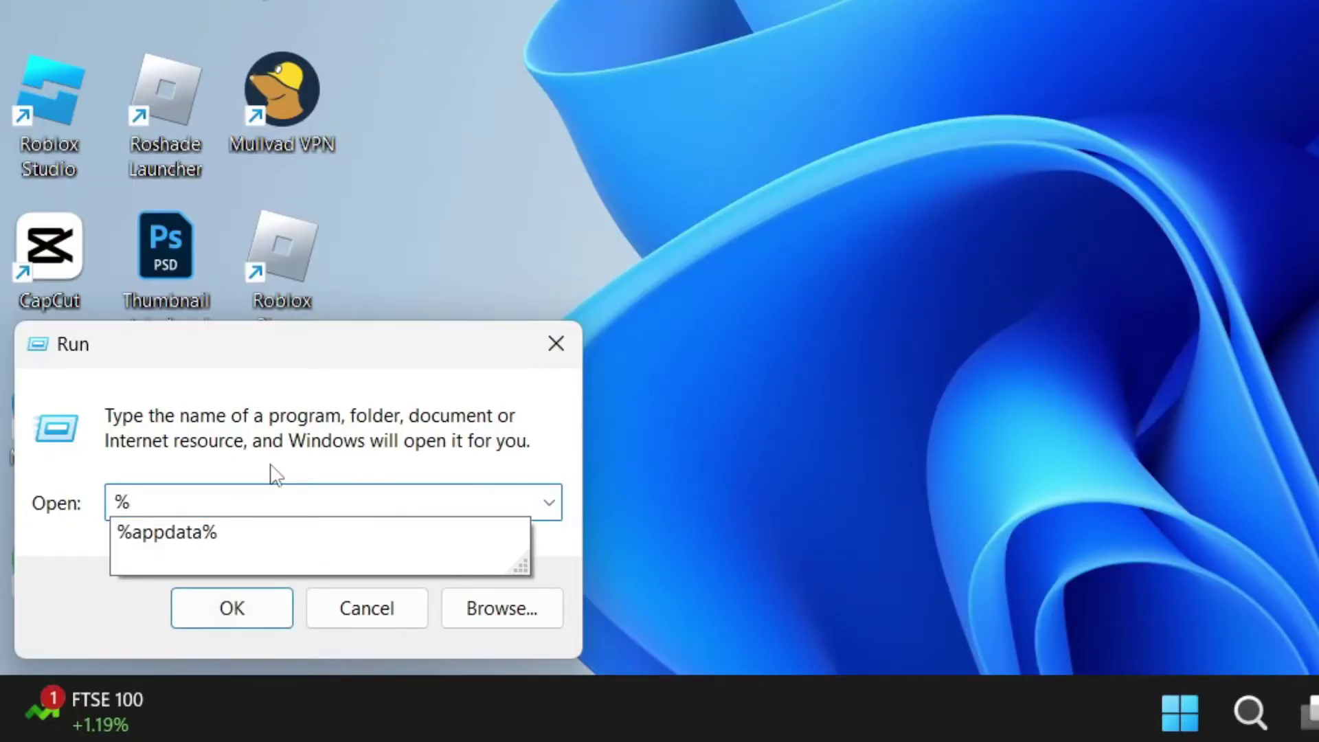
text(locaappdat)
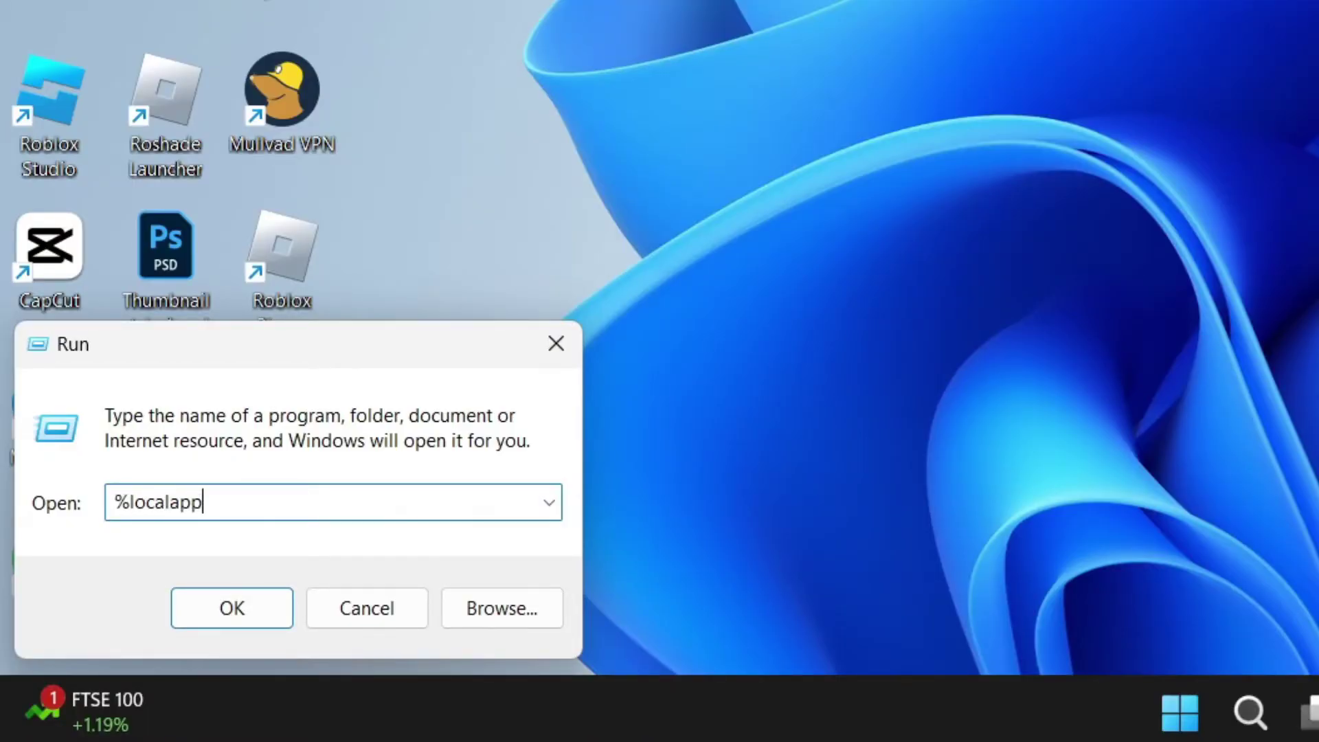
text(a%)
Browse AppData\Local\Roblox\Versions into version-faaebc838e2e45f6, then go back to Versions
click(231, 609)
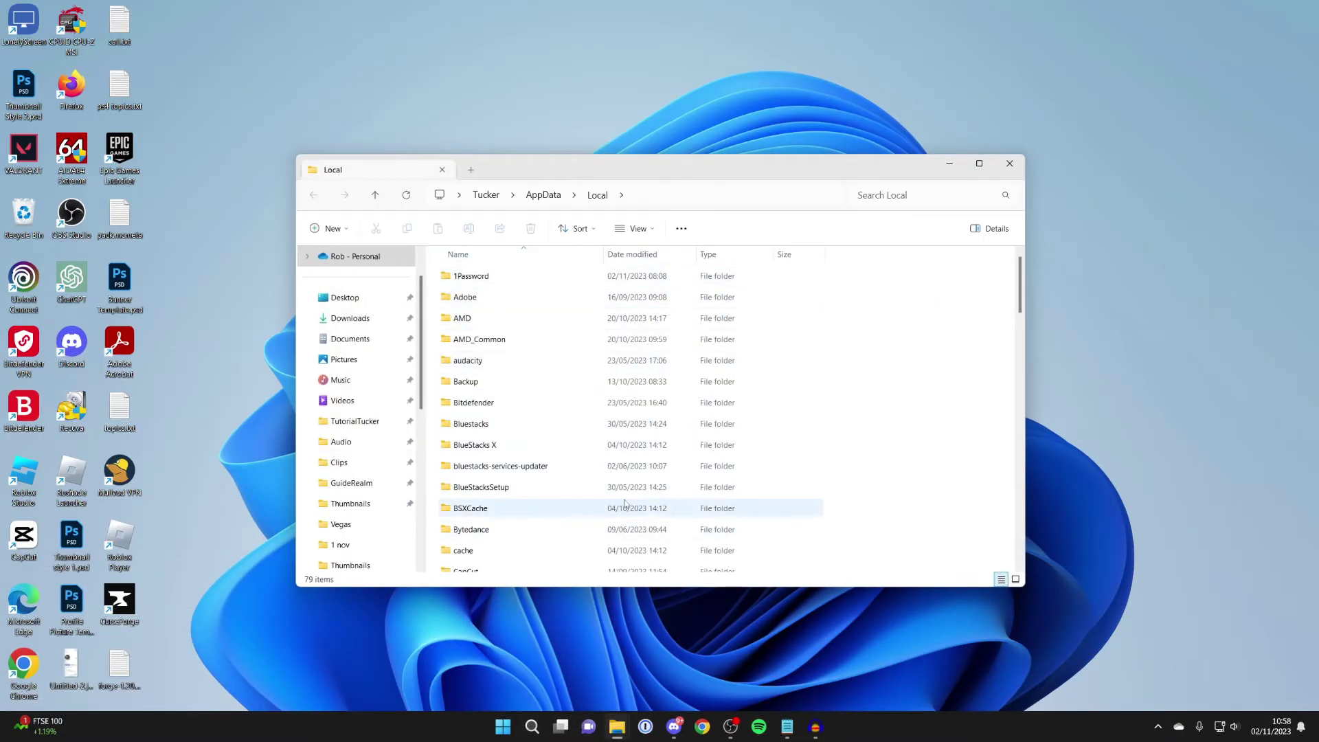
scroll(617, 501, down, 9)
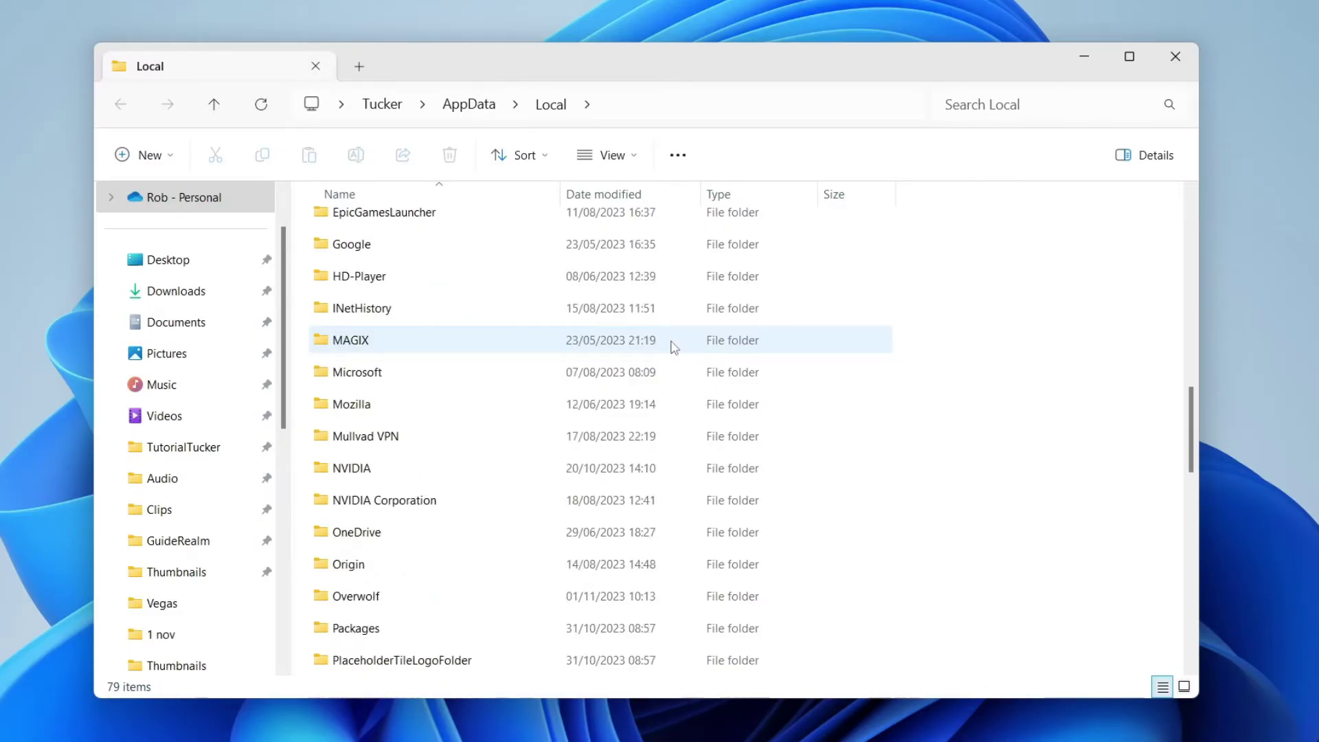
scroll(673, 347, down, 5)
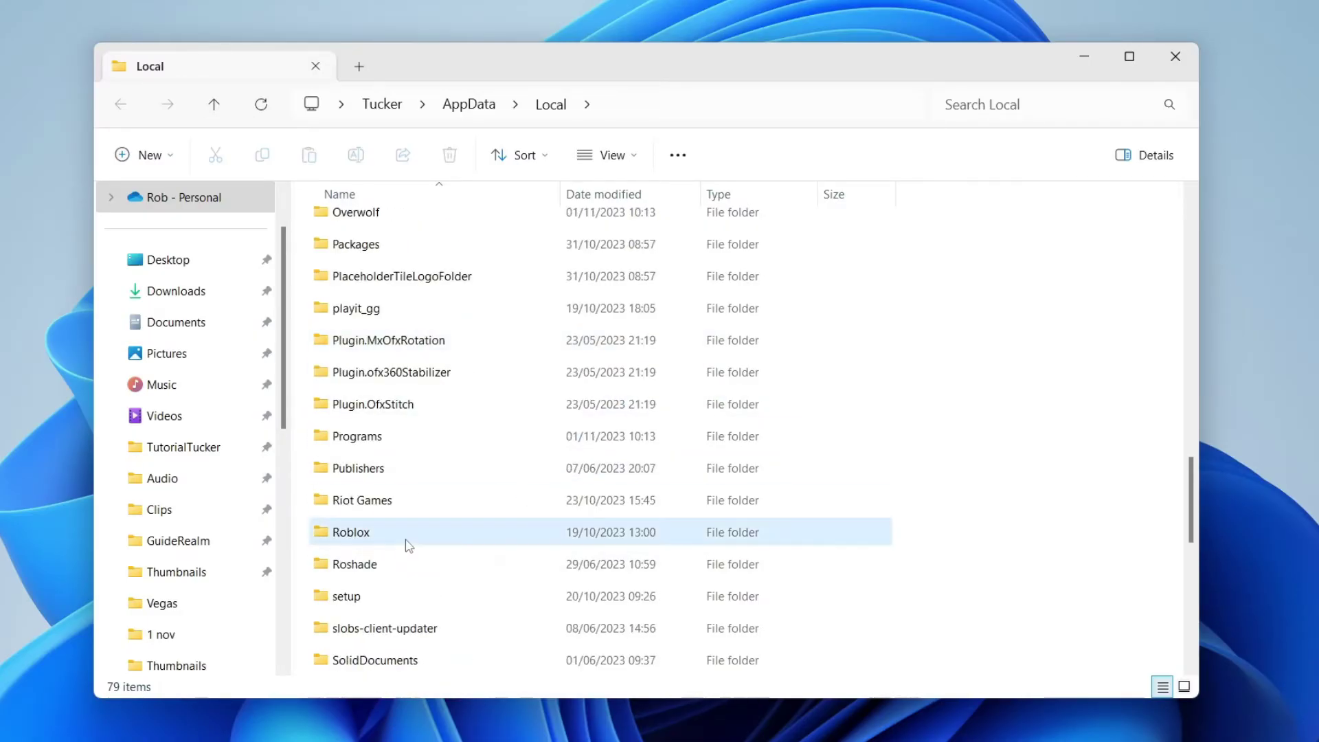
double_click(409, 545)
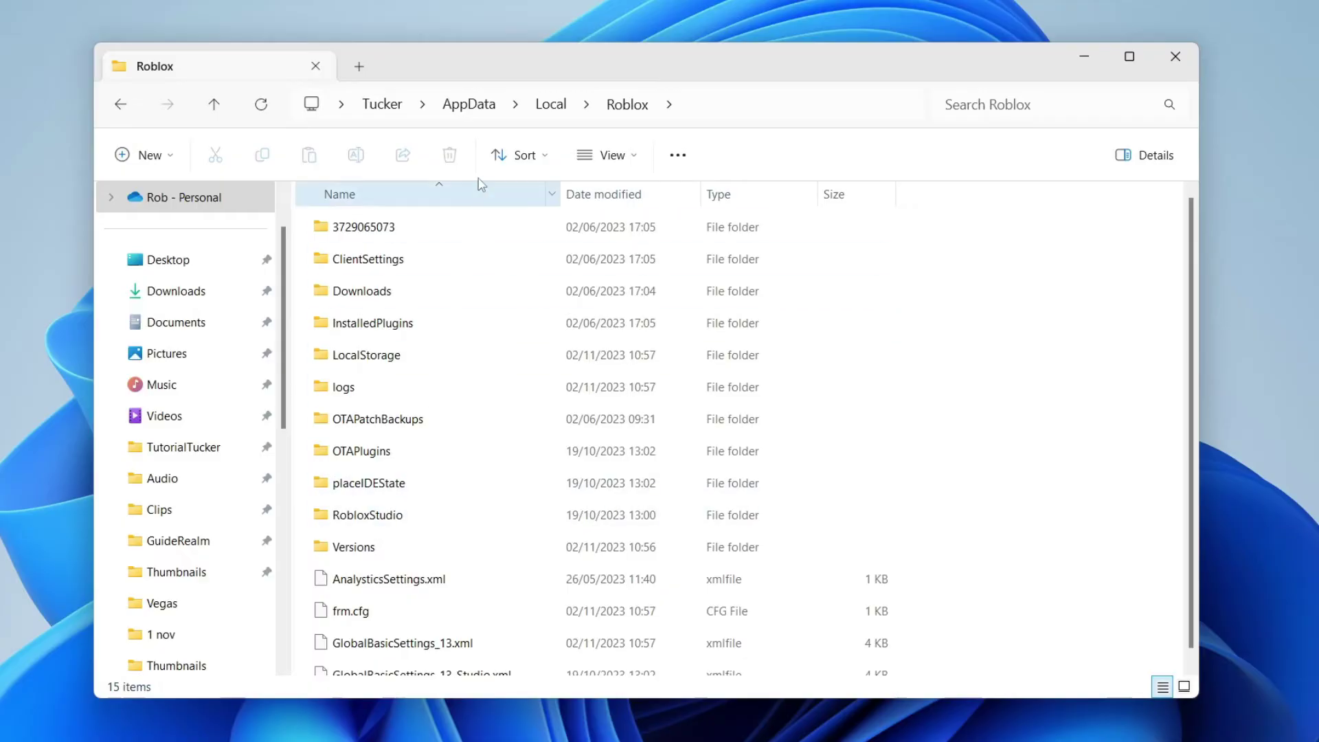
double_click(380, 550)
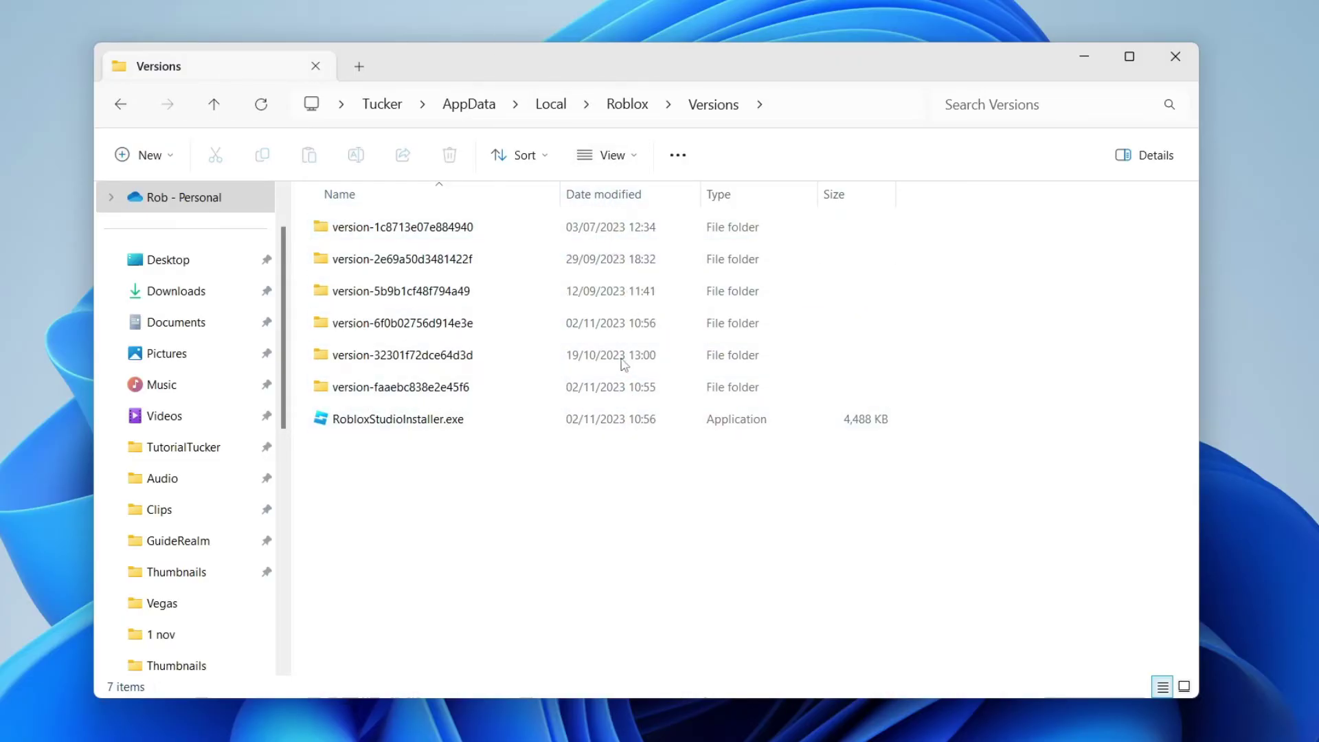
double_click(606, 387)
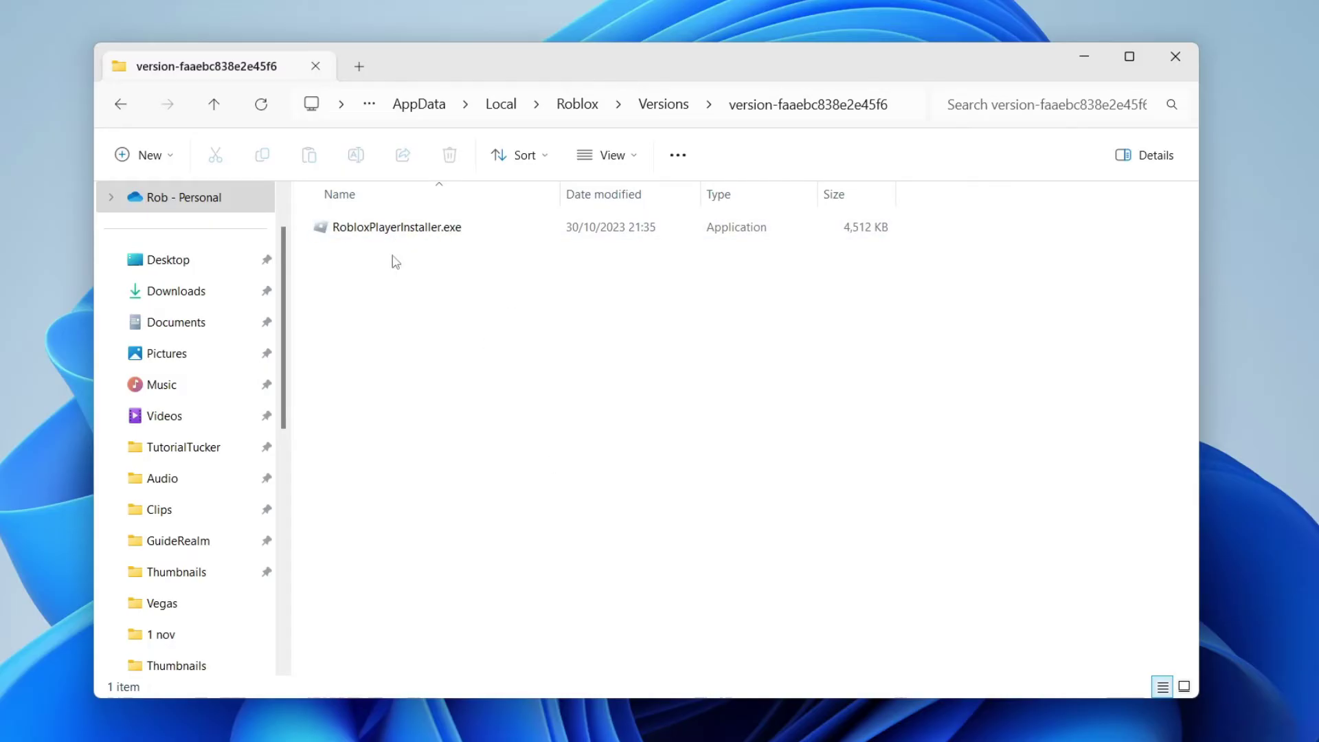
click(121, 107)
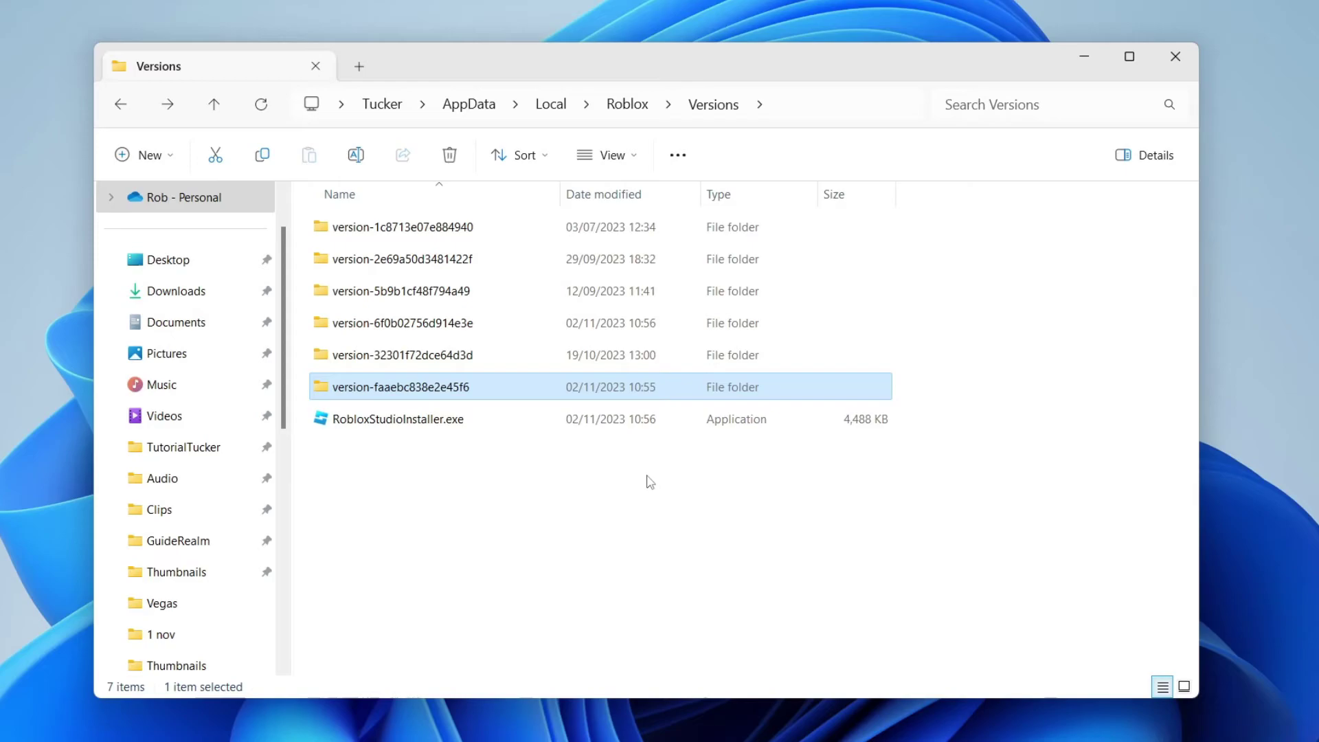
Open the version-6f0b02756d914e3e folder and run RobloxPlayerLauncher.exe to reconfigure Roblox
click(601, 323)
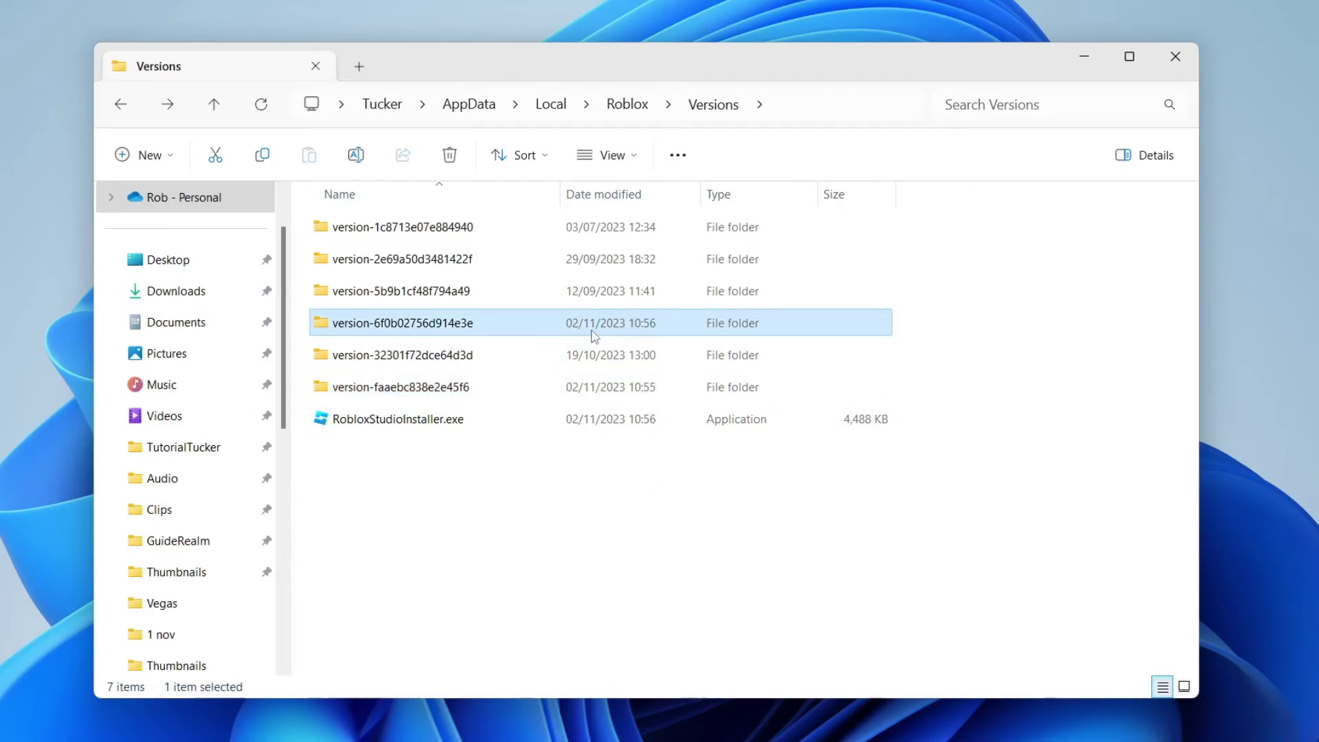
double_click(575, 334)
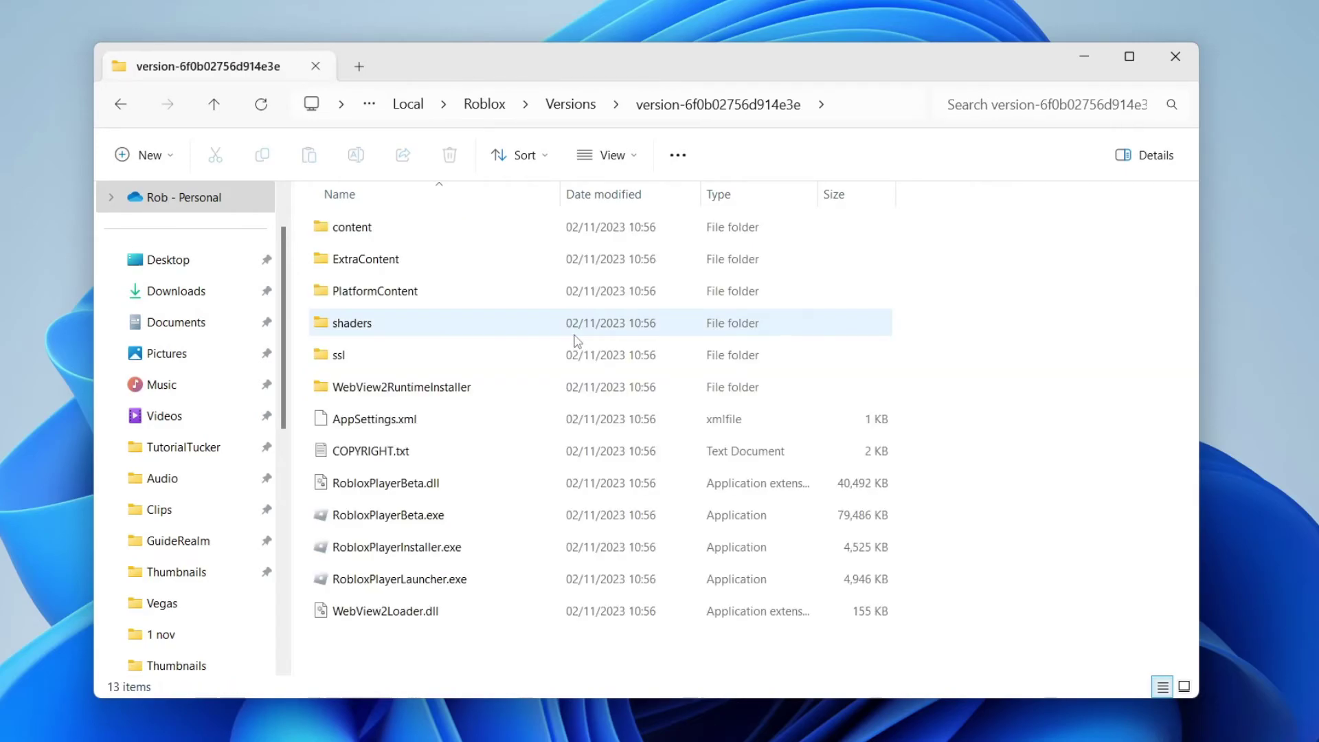
click(457, 586)
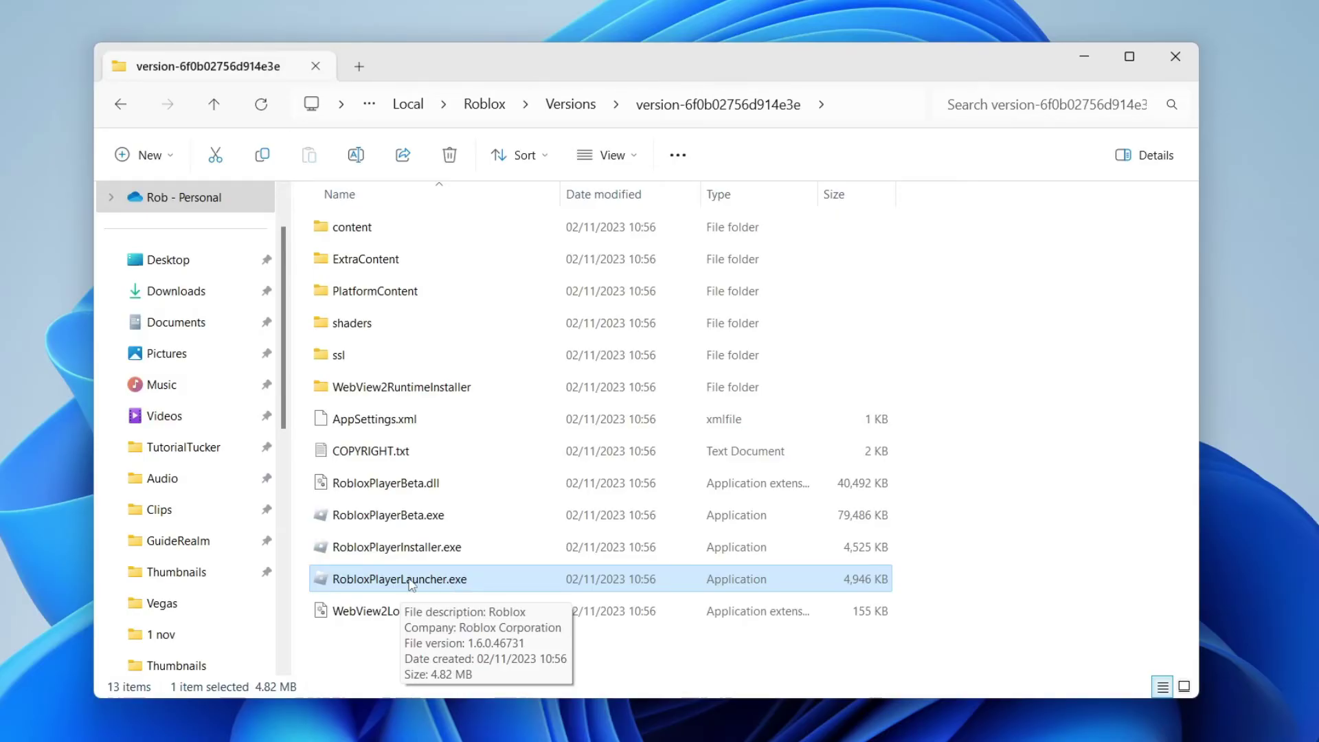
double_click(411, 580)
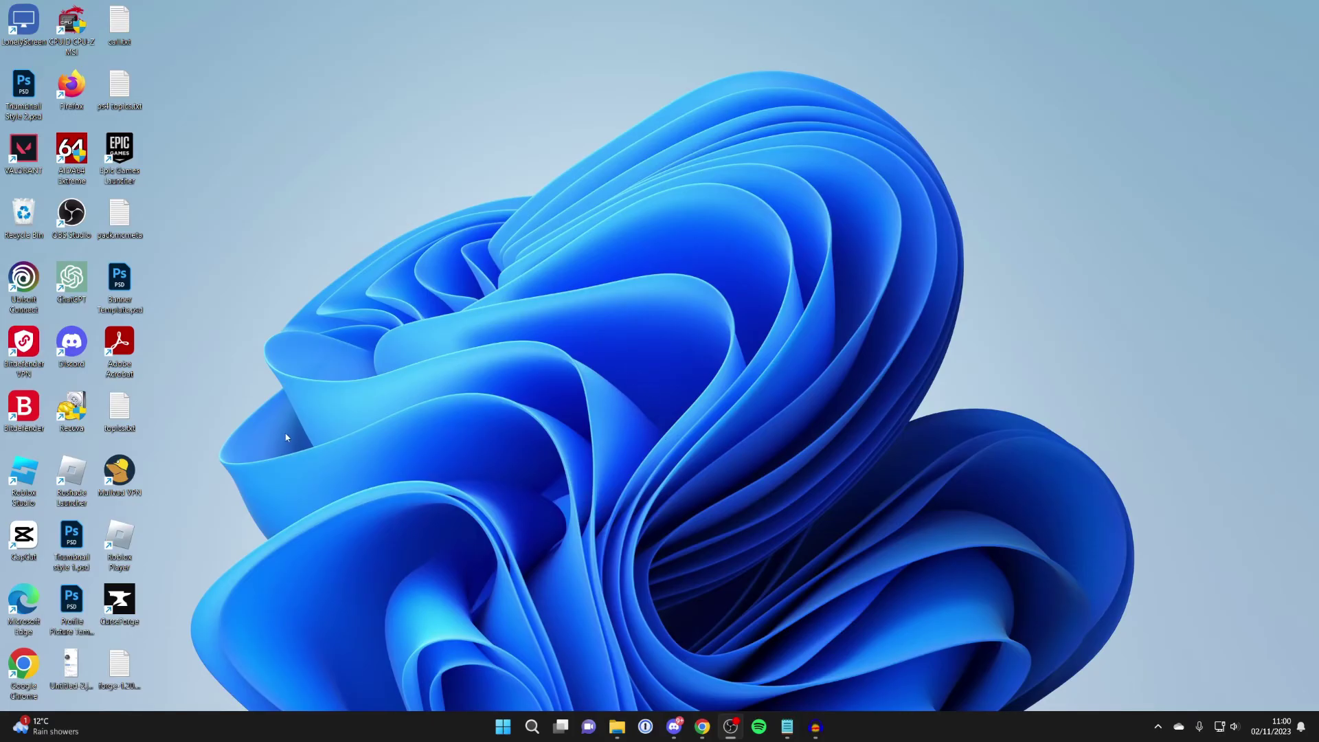
Launch PLS DONATE from the Roblox site in Chrome, quit the game, then close Chrome
click(703, 726)
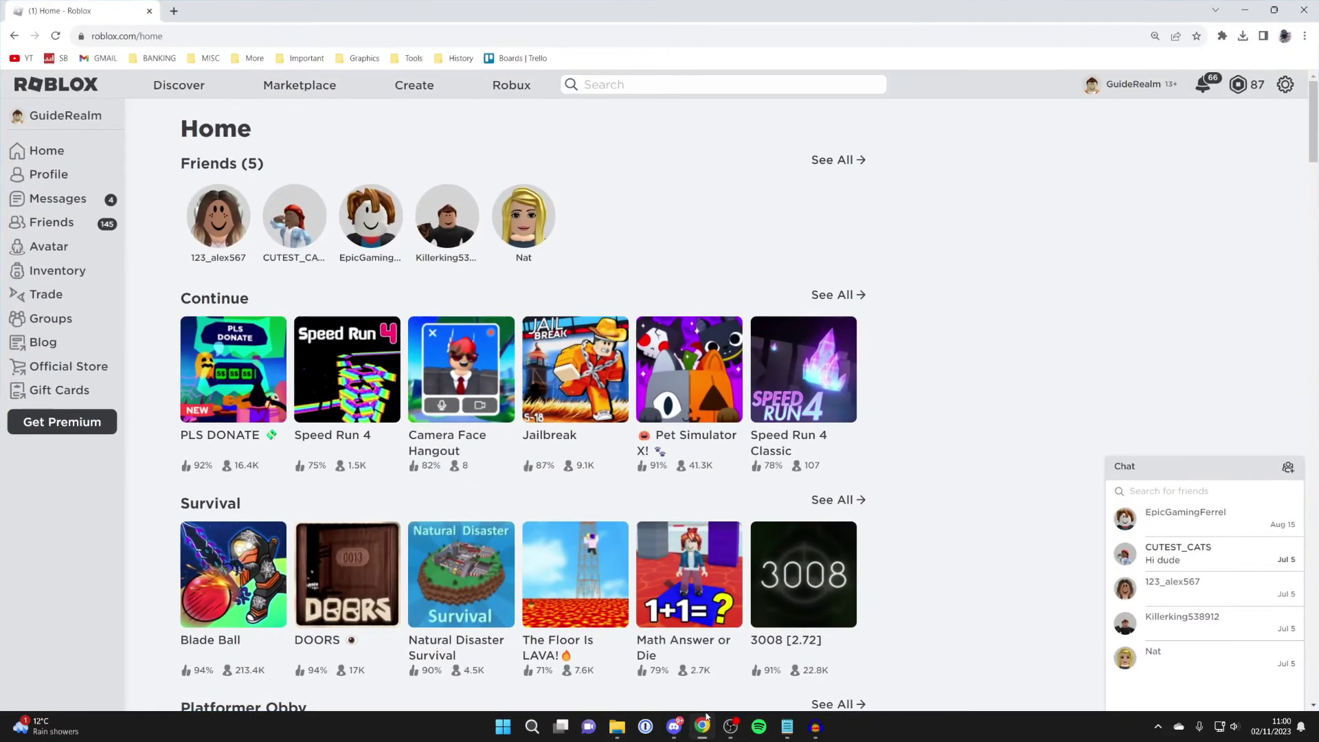
click(293, 356)
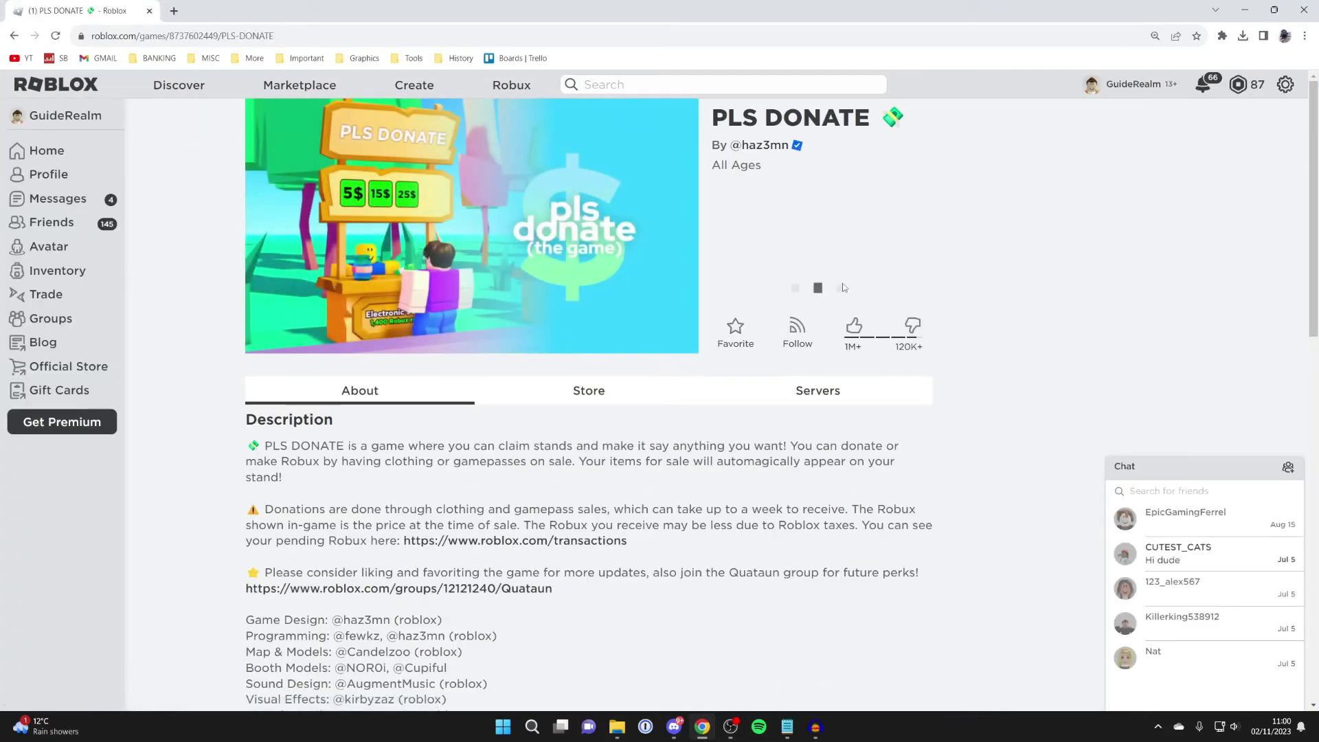
click(818, 286)
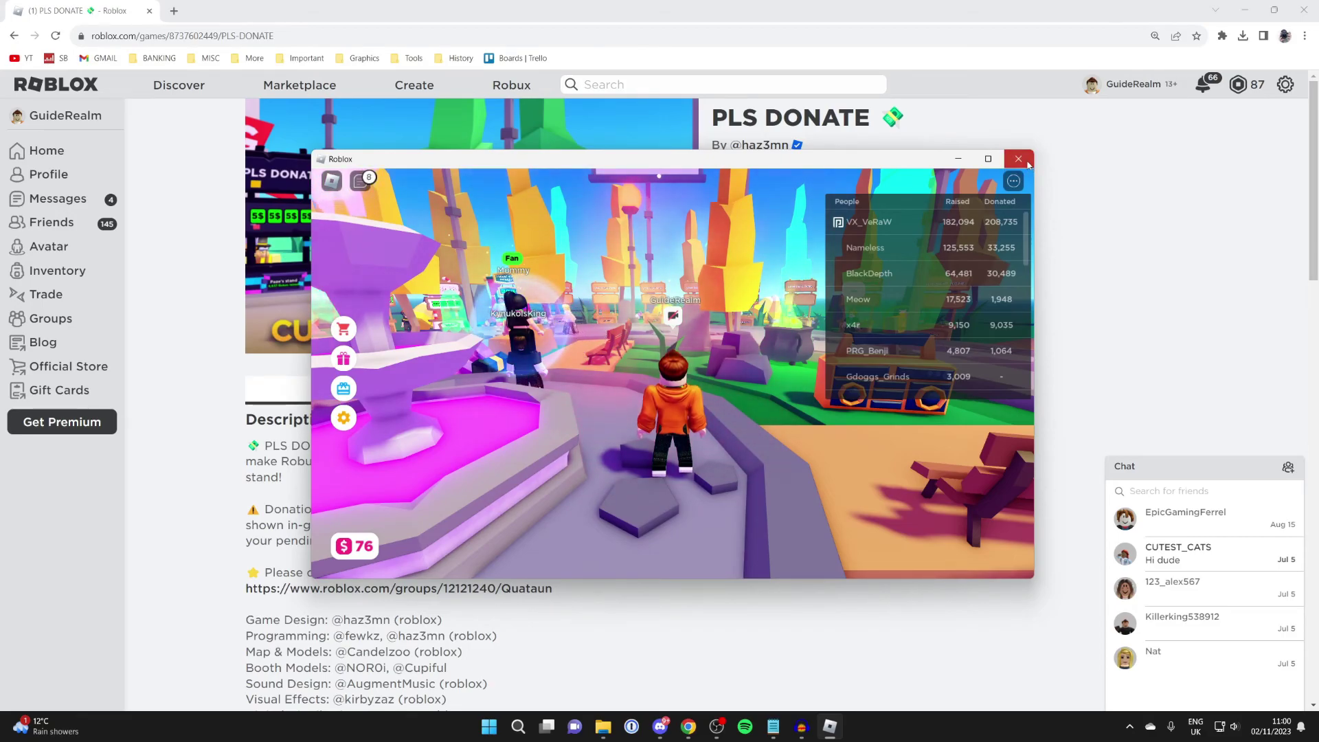
click(1029, 165)
click(612, 528)
click(1316, 3)
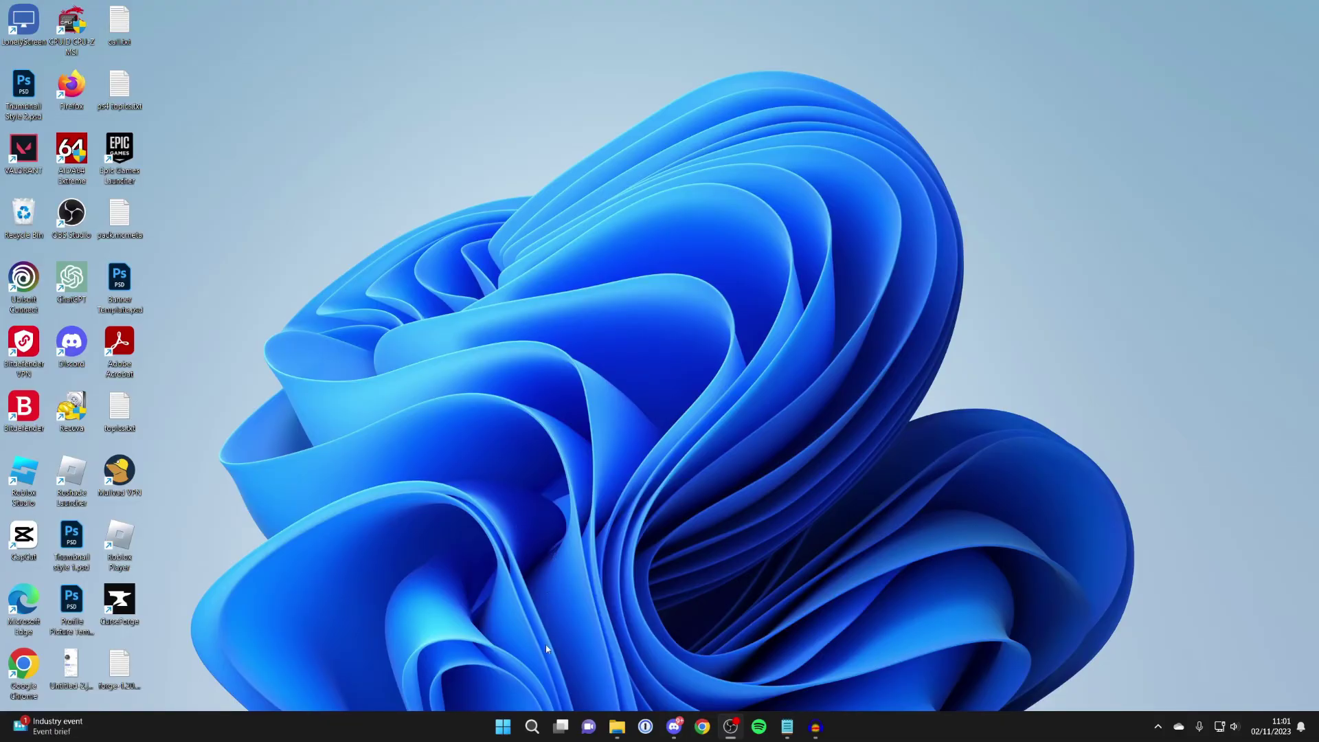
Open Microsoft Store by searching 'micro' in Windows search
click(532, 727)
text(micros)
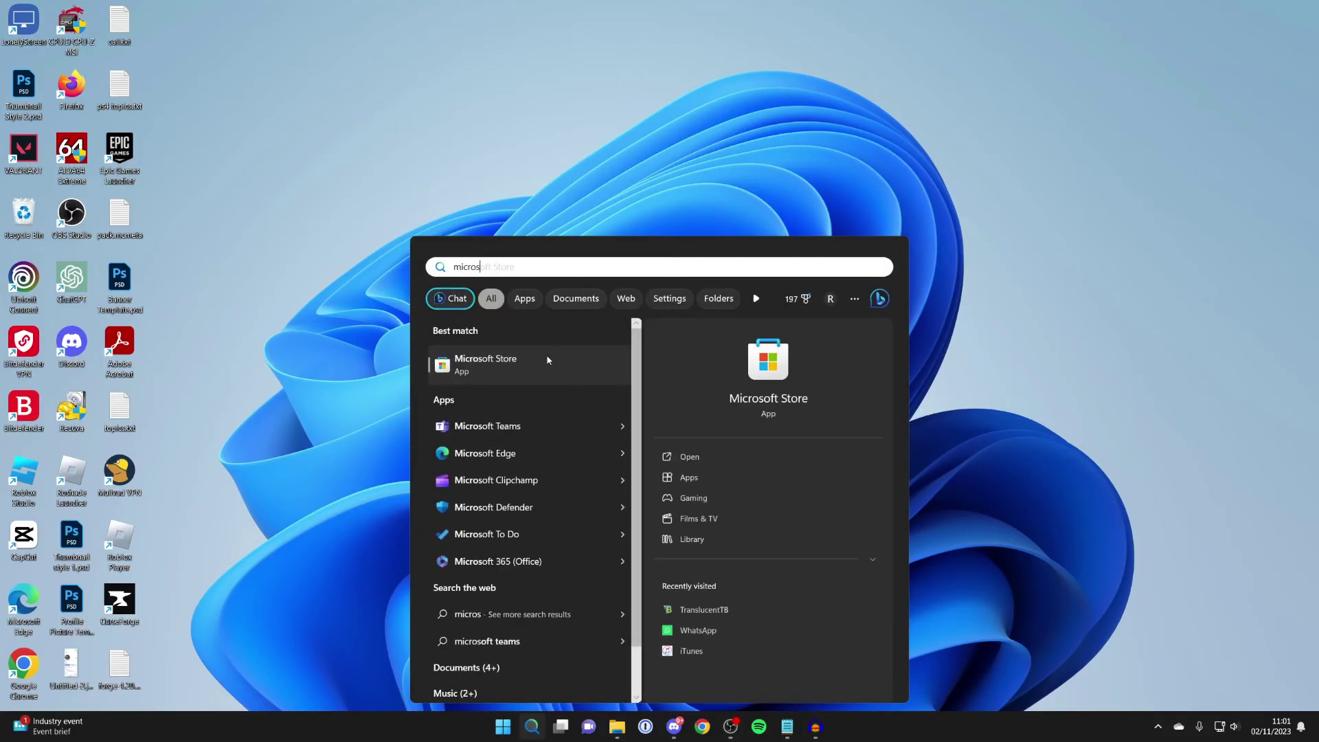
key(Return)
click(531, 102)
Search the Store for 'roblox', click Get on the Roblox app, and return to Chrome
text(roblo)
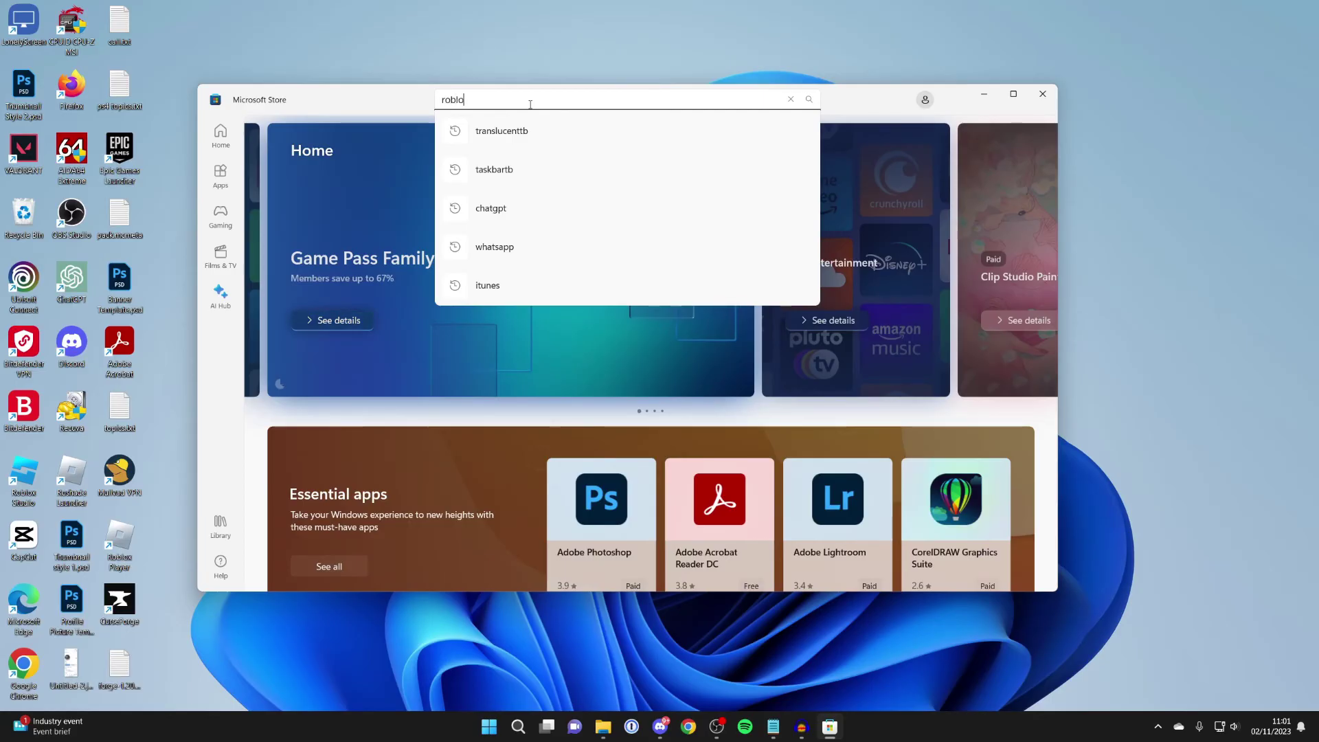
text(x)
key(Return)
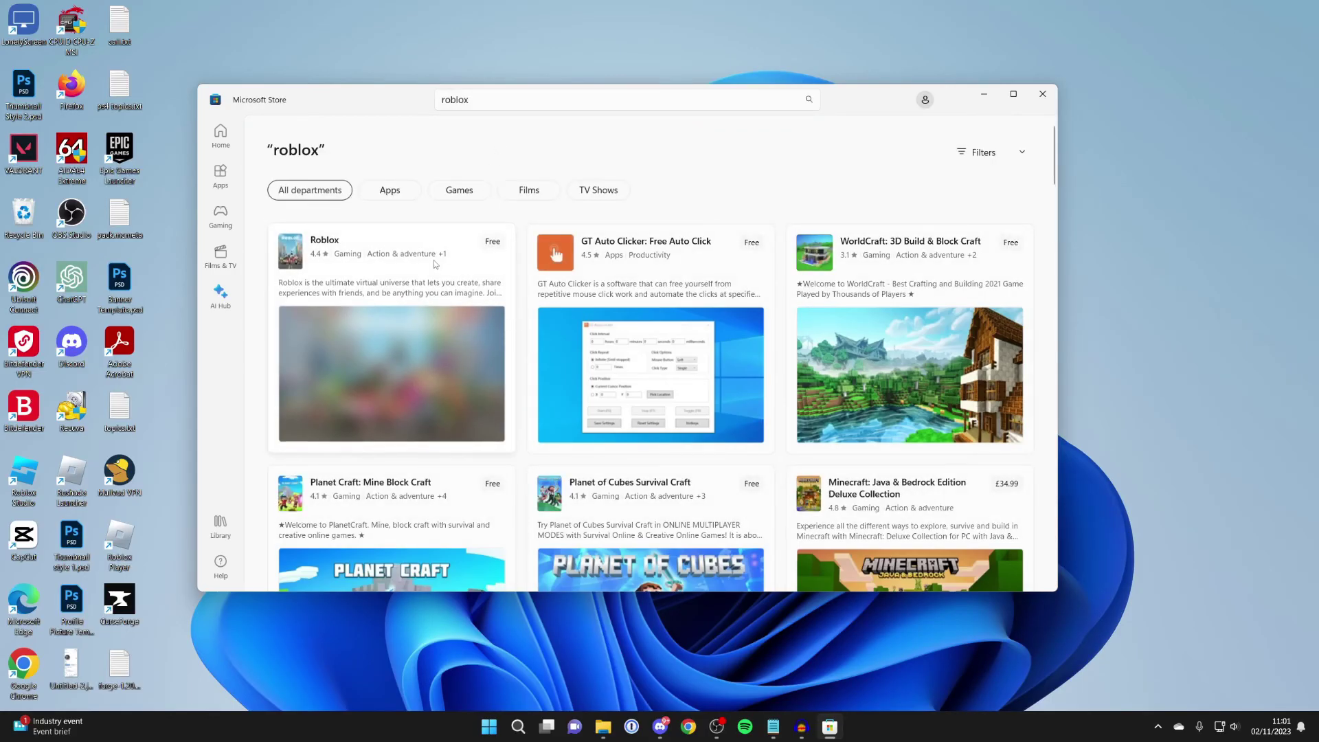
click(435, 265)
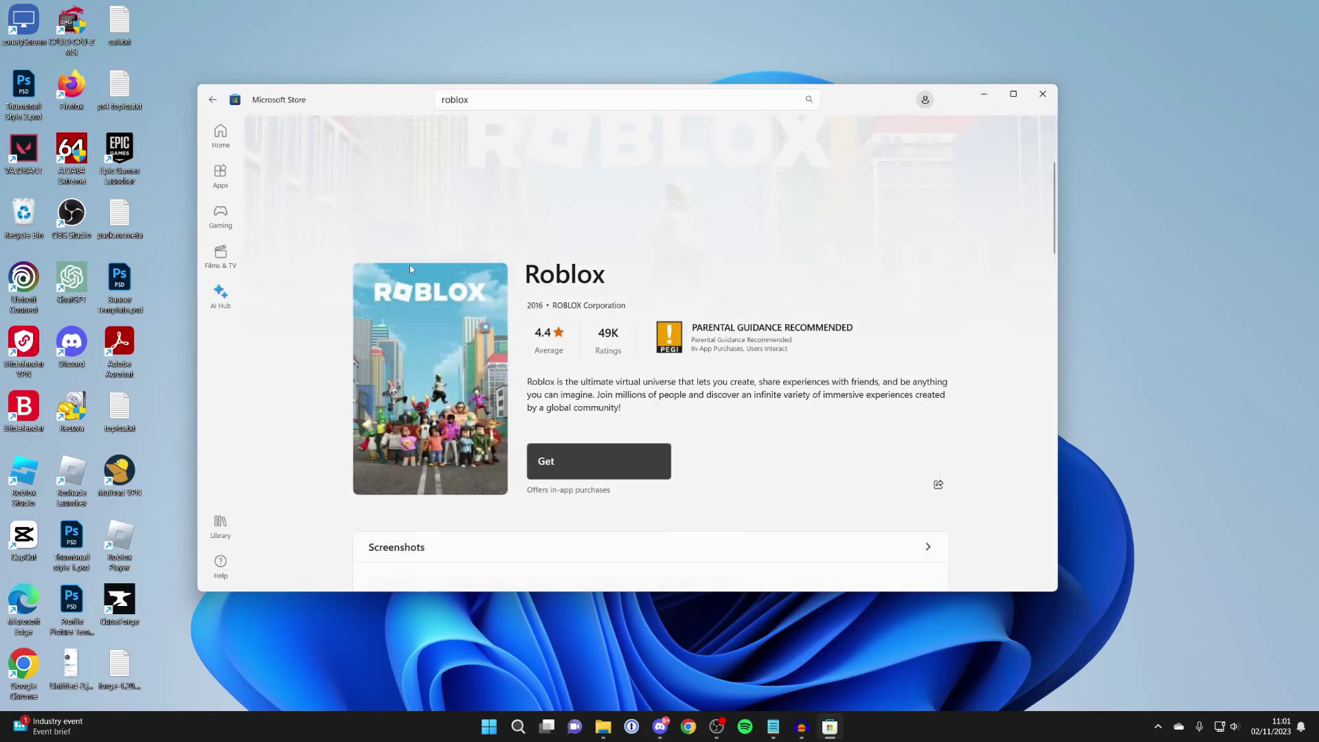
click(581, 456)
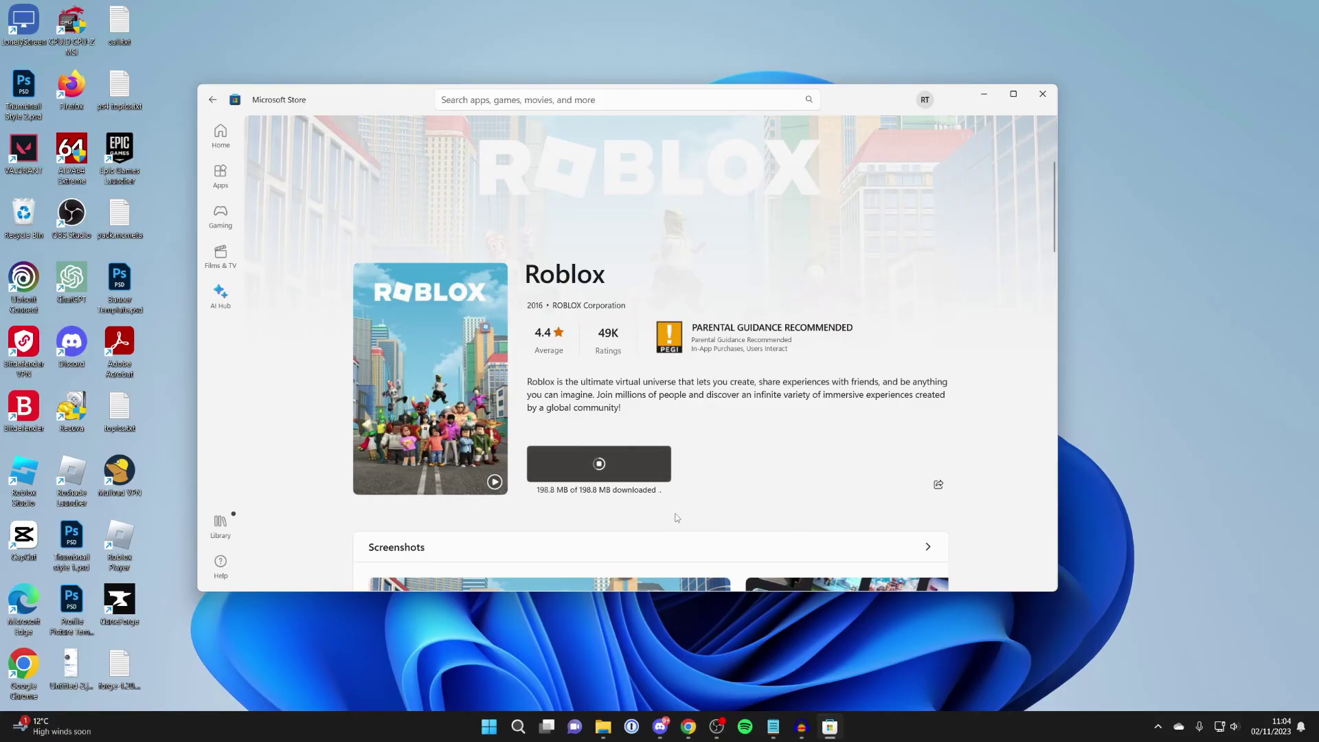
click(687, 727)
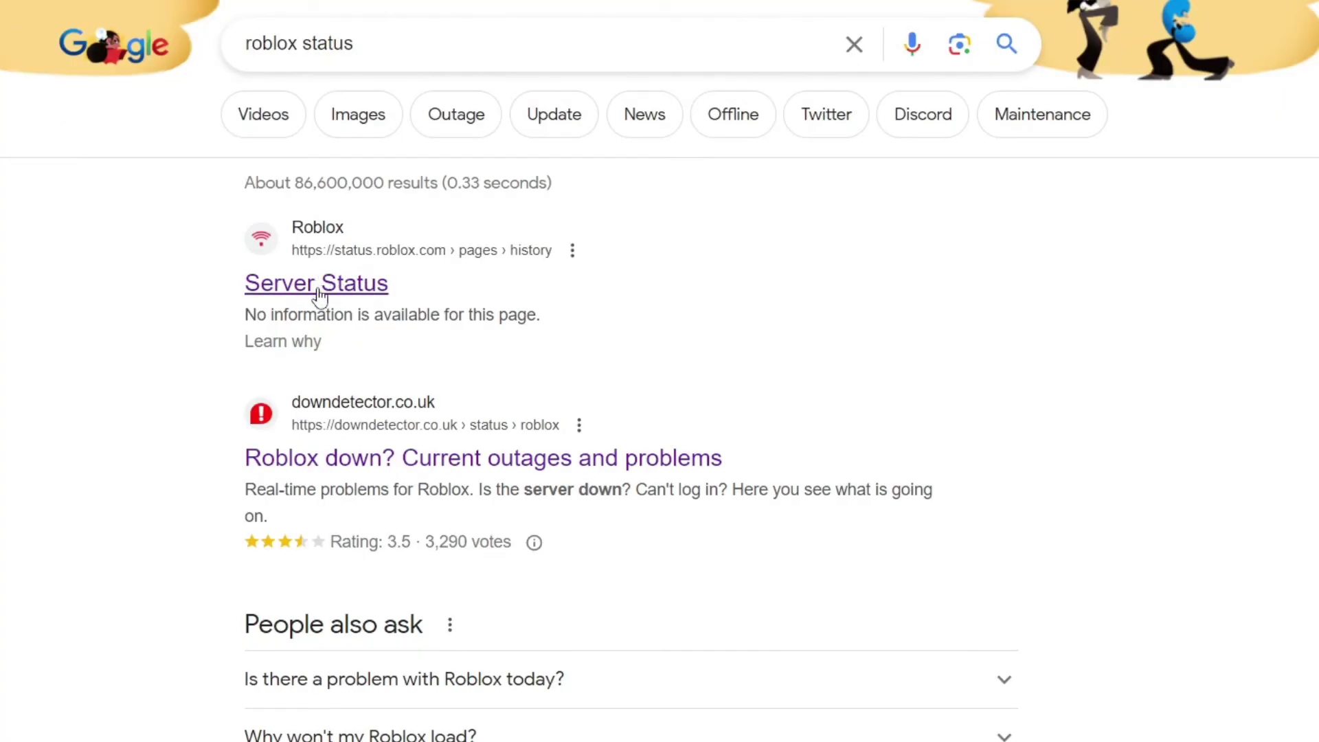
Confirm 'All Systems Operational' on Roblox server status, review Downdetector results, then close Chrome
click(318, 284)
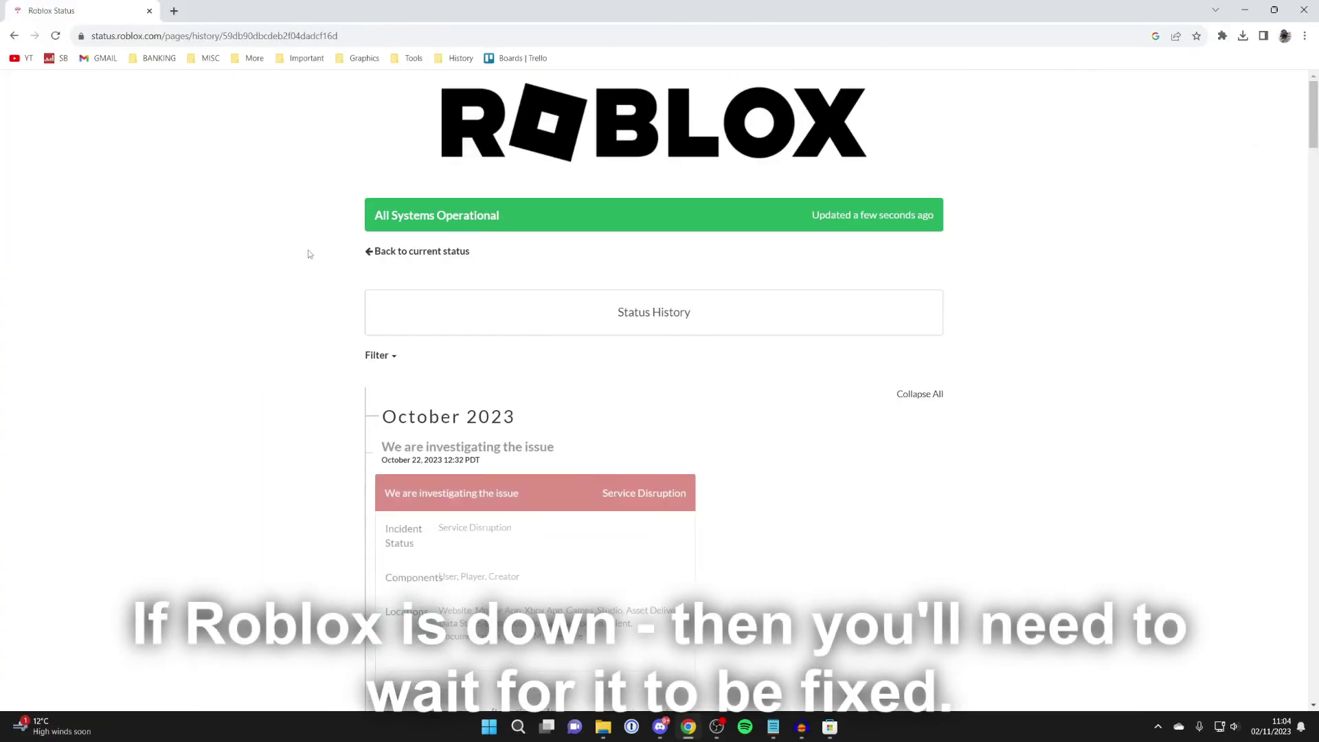
mouse_move(396, 215)
mouse_down()
mouse_move(507, 215)
mouse_move(377, 219)
mouse_up()
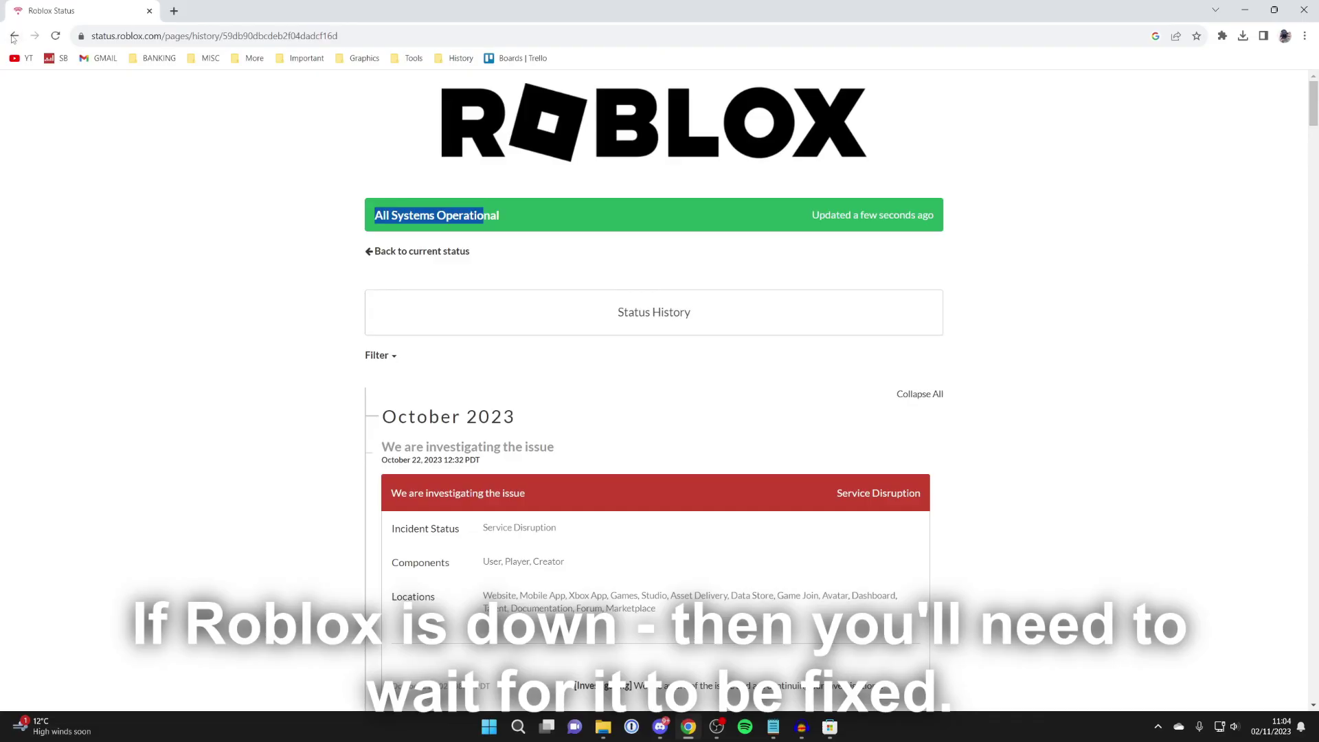
click(13, 37)
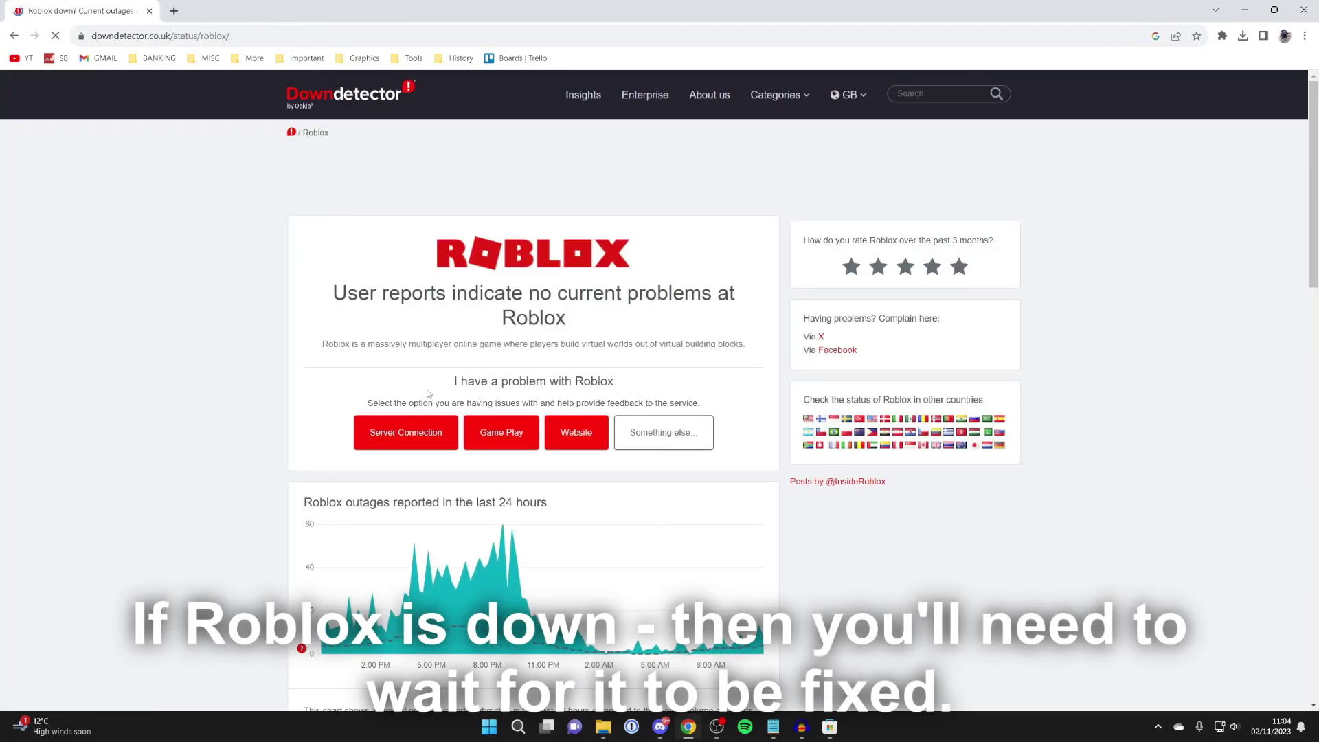
scroll(427, 393, down, 2)
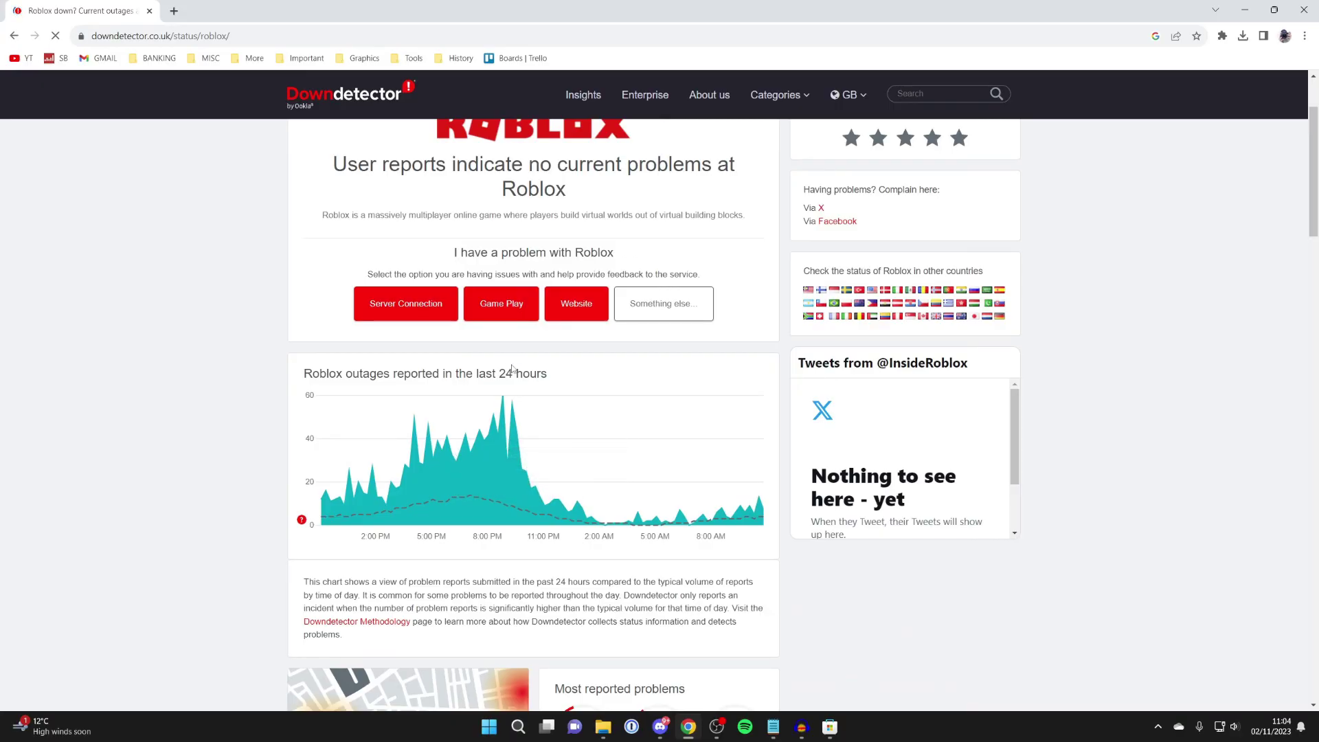
mouse_move(492, 468)
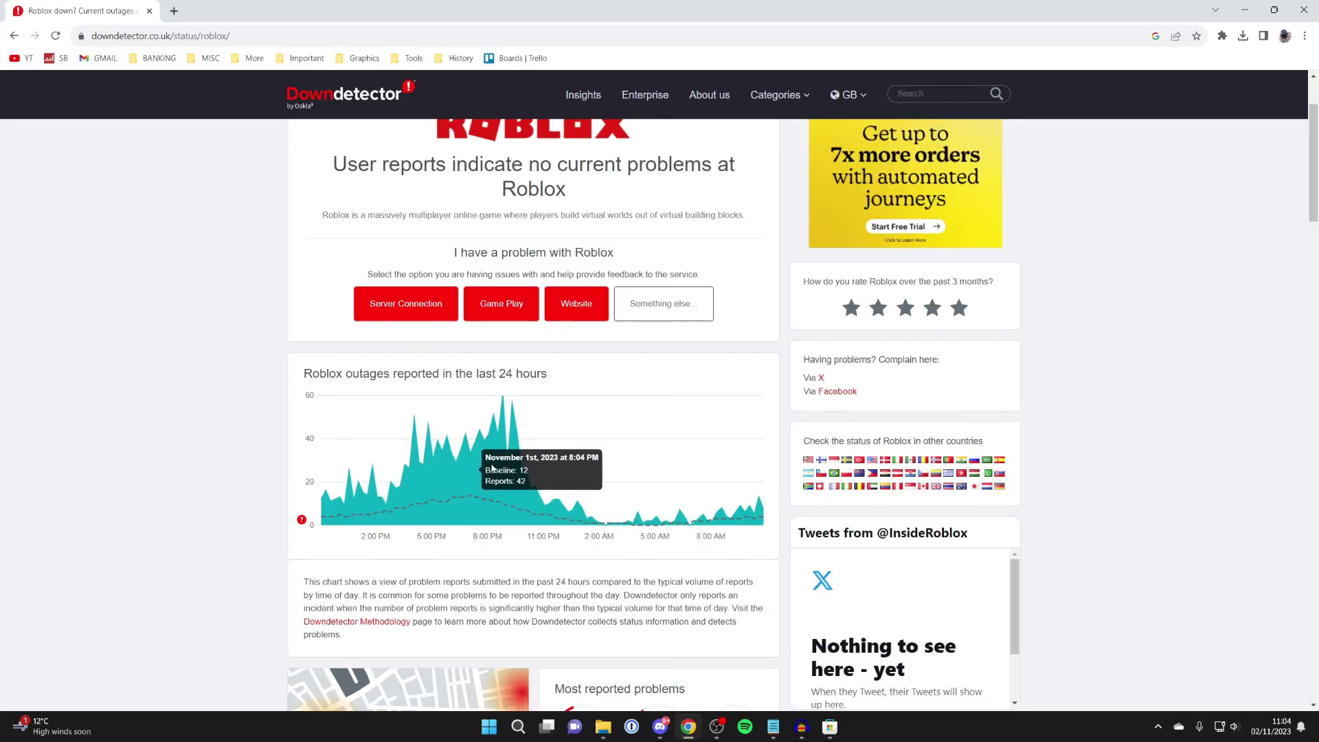
click(1303, 10)
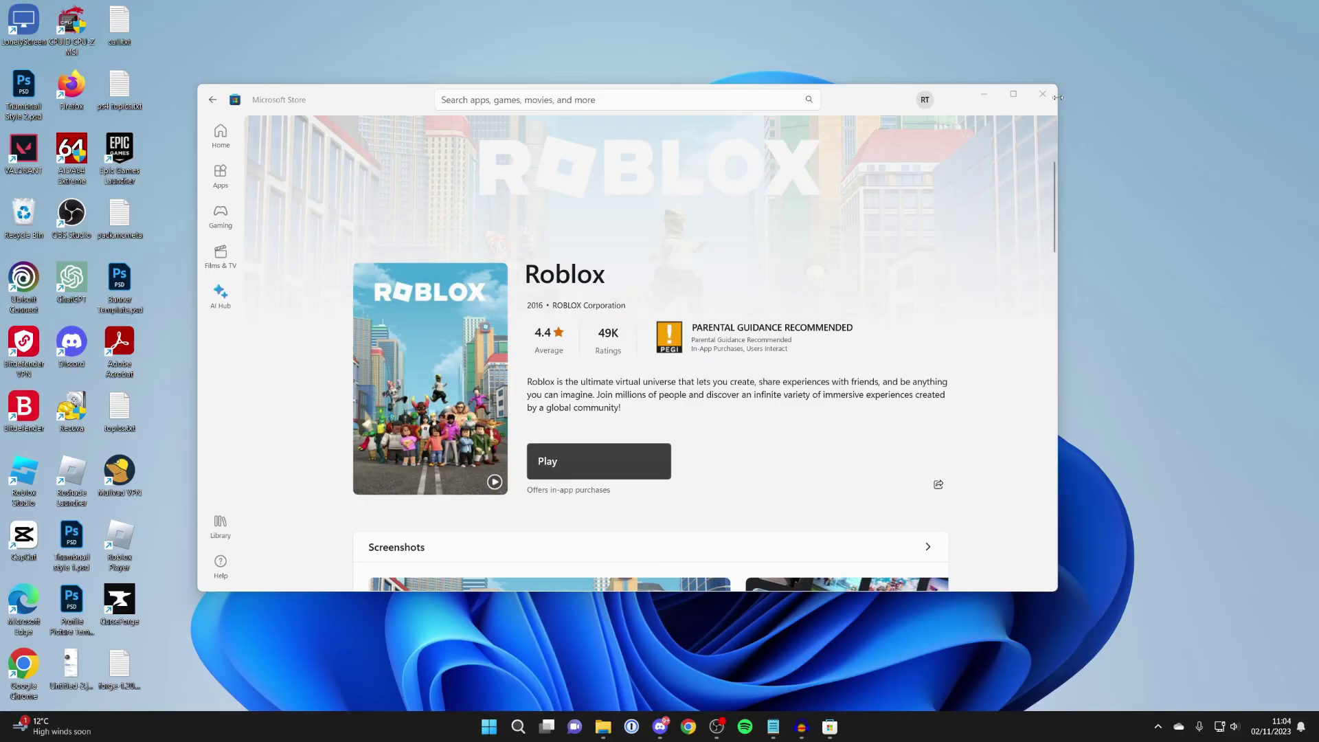